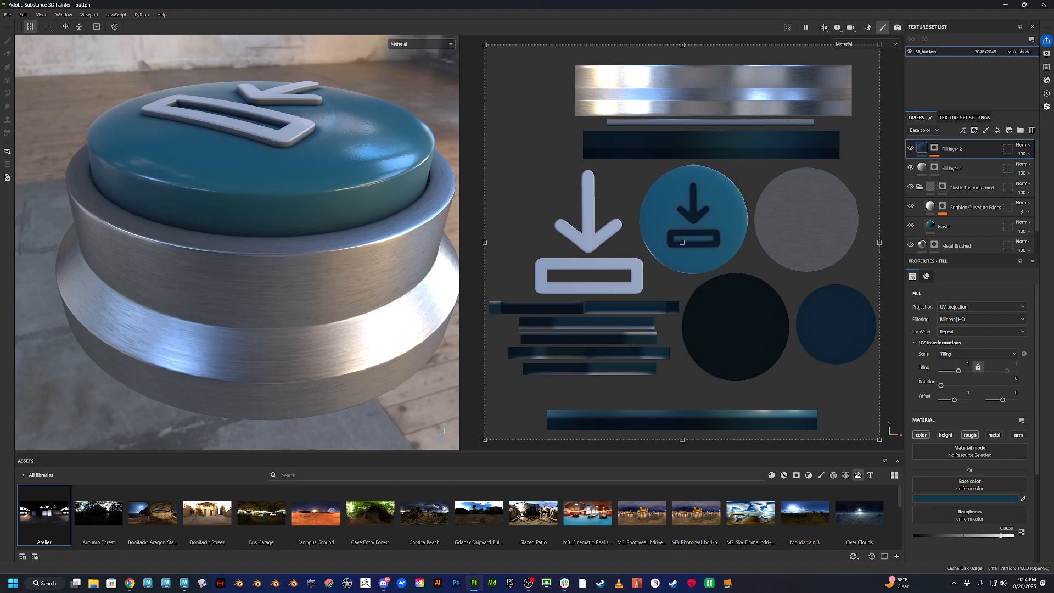
Switch to Maya and examine the shading on the button's cap, arrow emblem and metal base up close and from several angles
{"action": "left_click", "coordinate": [185, 584]}
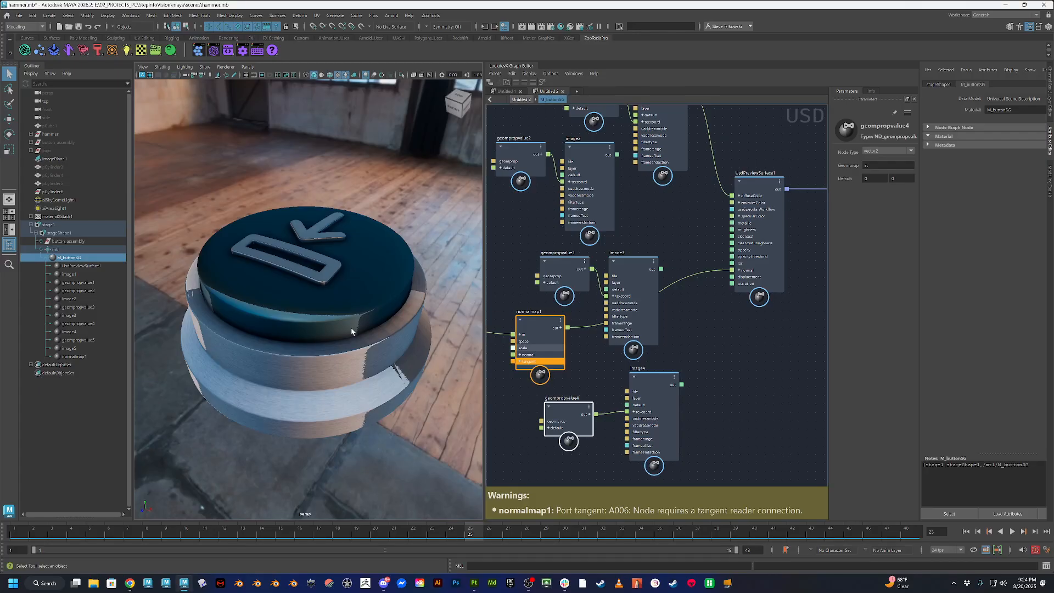
{"action": "right_click_drag", "start_coordinate": [351, 332], "coordinate": [440, 327], "text": "alt"}
{"action": "left_click_drag", "start_coordinate": [440, 328], "coordinate": [447, 310], "text": "alt"}
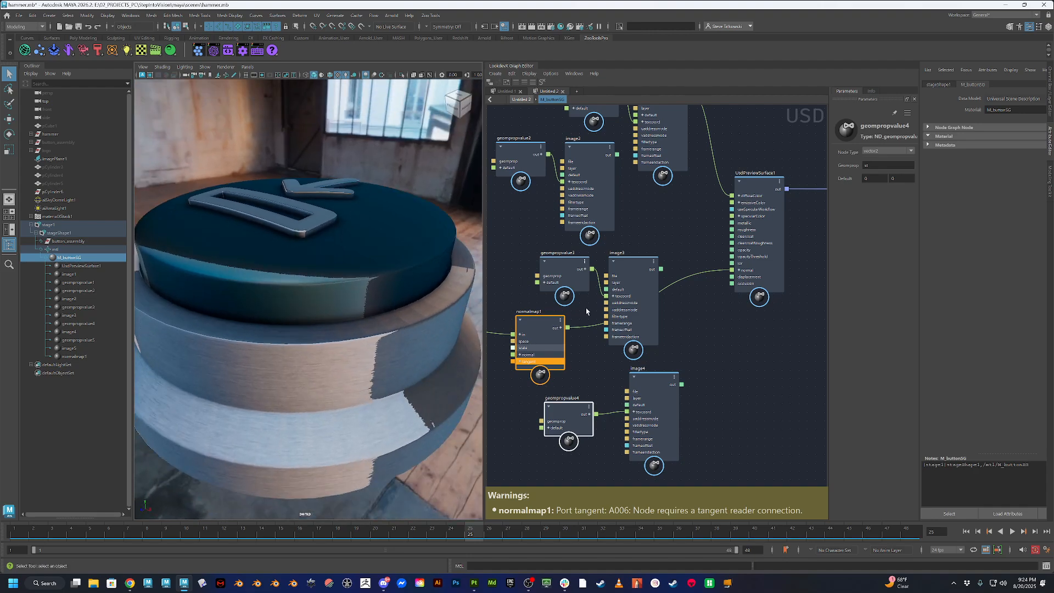
{"action": "middle_click_drag", "start_coordinate": [620, 324], "coordinate": [642, 387], "text": "alt"}
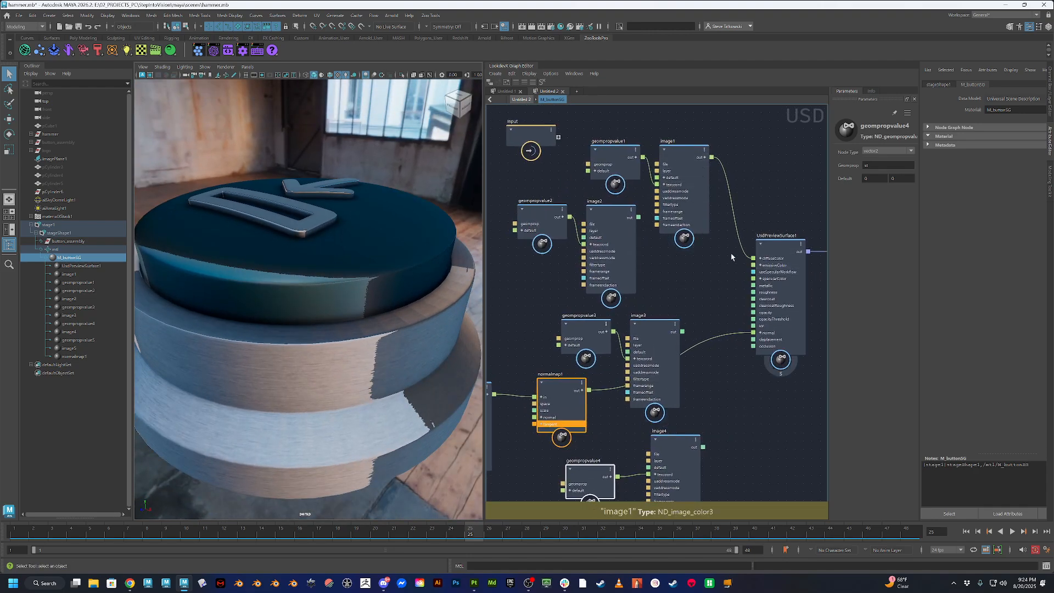
{"action": "middle_click_drag", "start_coordinate": [559, 398], "coordinate": [609, 357], "text": "alt"}
{"action": "left_click_drag", "start_coordinate": [436, 349], "coordinate": [387, 385], "text": "alt"}
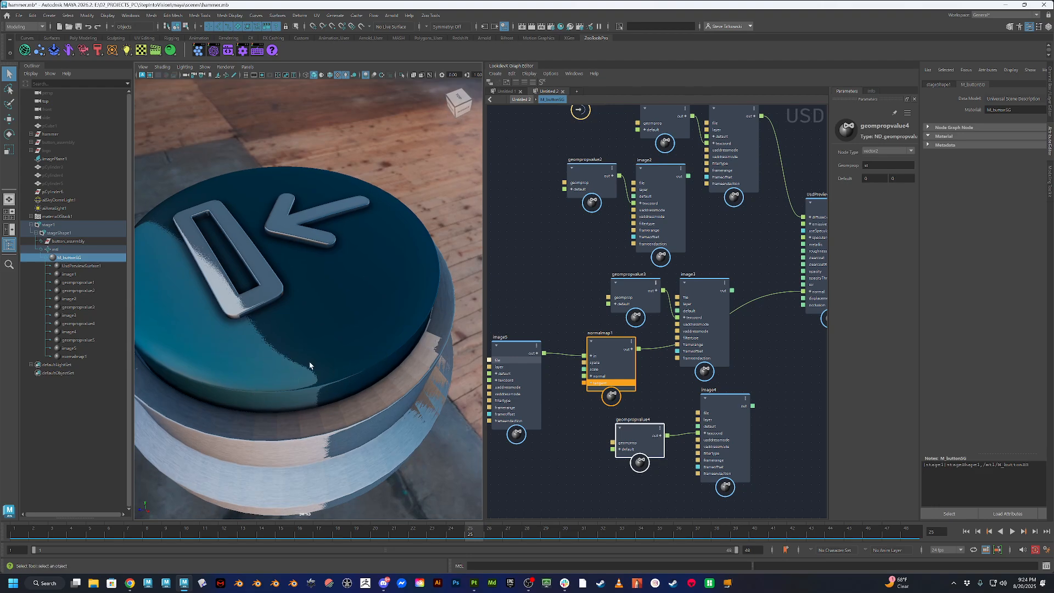
{"action": "left_click_drag", "start_coordinate": [310, 366], "coordinate": [297, 393], "text": "alt"}
{"action": "right_click_drag", "start_coordinate": [296, 393], "coordinate": [370, 407], "text": "alt"}
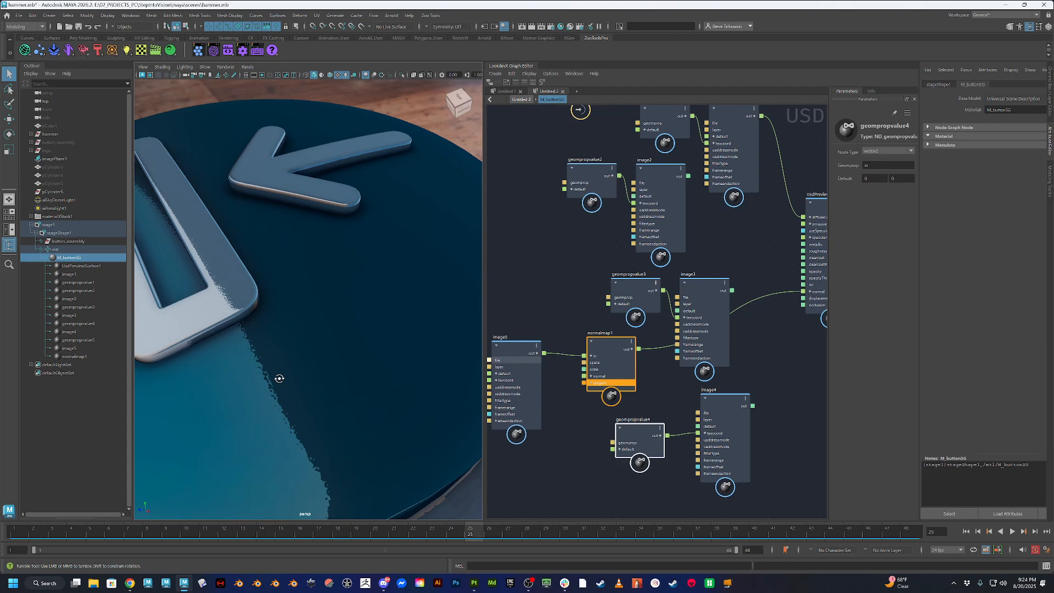
{"action": "left_click_drag", "start_coordinate": [279, 379], "coordinate": [236, 364], "text": "alt"}
{"action": "left_click_drag", "start_coordinate": [308, 426], "coordinate": [289, 393], "text": "alt"}
{"action": "right_click_drag", "start_coordinate": [371, 394], "coordinate": [289, 406], "text": "alt"}
{"action": "left_click_drag", "start_coordinate": [343, 372], "coordinate": [359, 379], "text": "alt"}
{"action": "right_click_drag", "start_coordinate": [360, 379], "coordinate": [333, 349], "text": "alt"}
{"action": "left_click_drag", "start_coordinate": [333, 349], "coordinate": [274, 347], "text": "alt"}
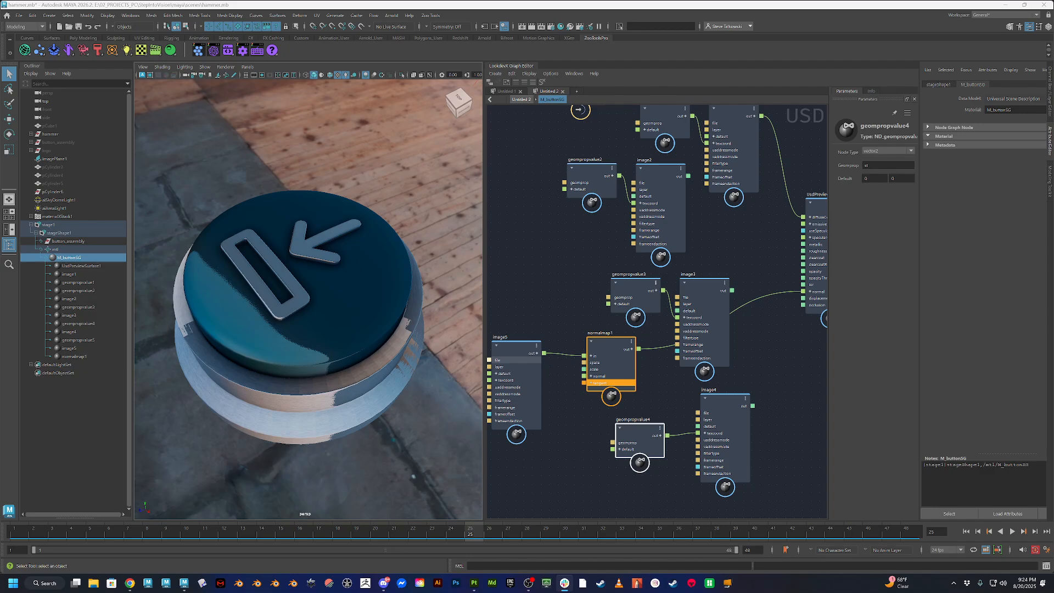
Switch to Slack and study the suggested node graph in the general thread's screenshot, including the node types, before returning to Maya
{"action": "left_click_drag", "start_coordinate": [0, 71], "coordinate": [797, 34]}
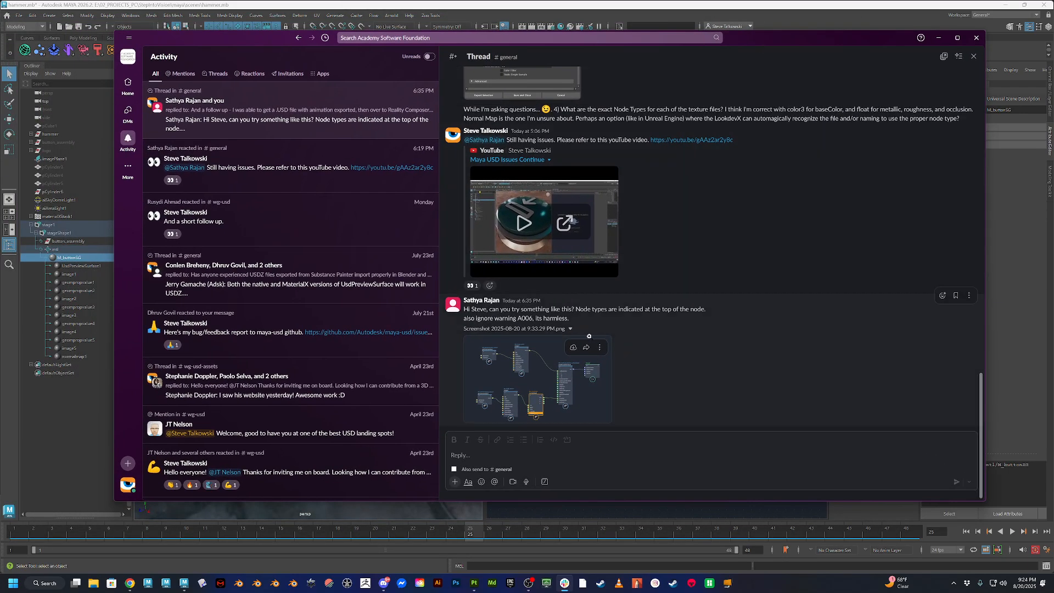
{"action": "left_click", "coordinate": [548, 348]}
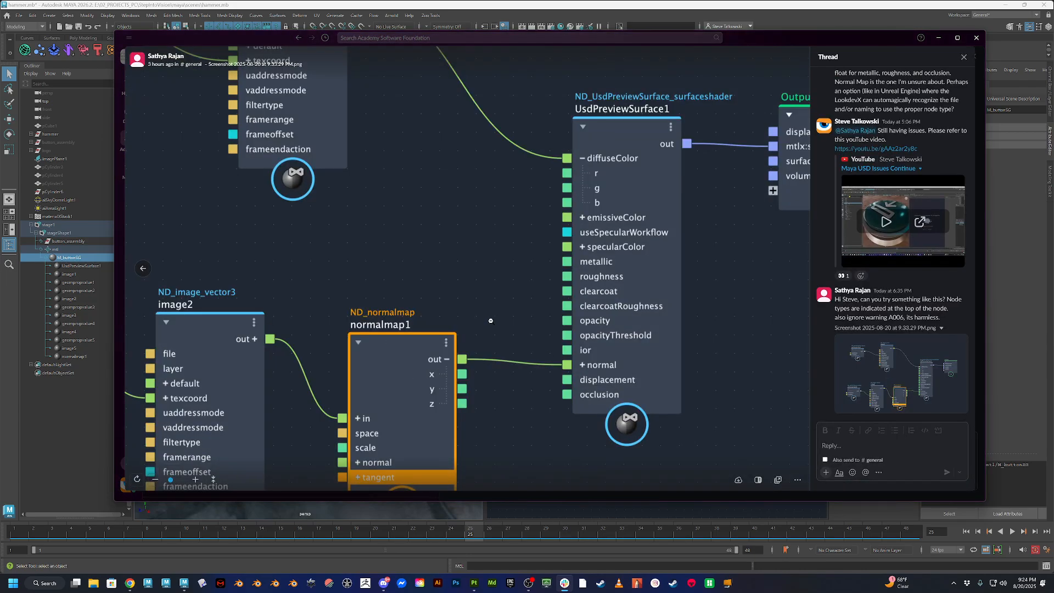
{"action": "left_click", "coordinate": [451, 281]}
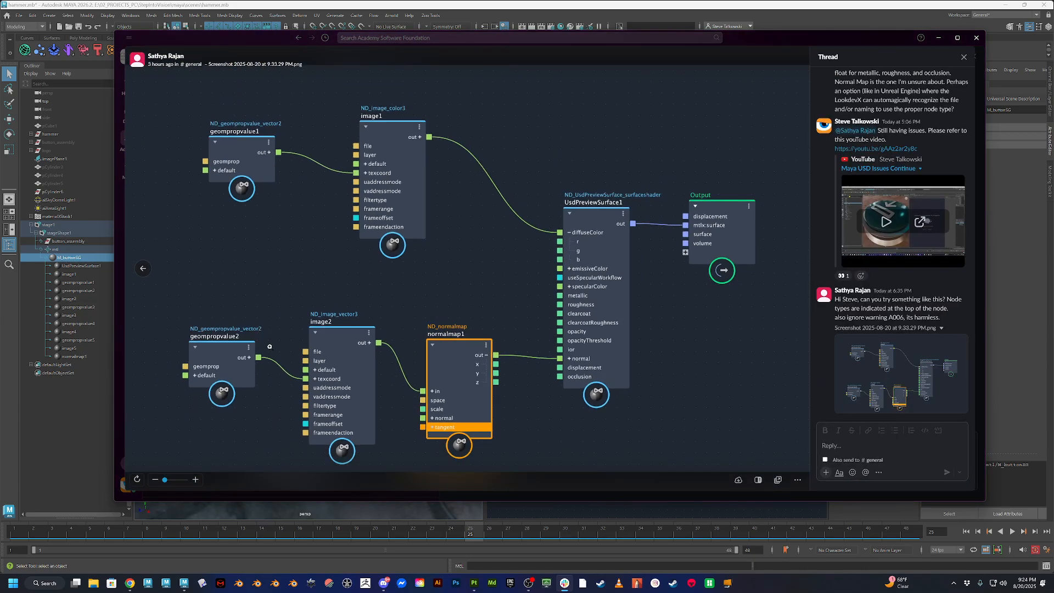
{"action": "left_click_drag", "start_coordinate": [787, 42], "coordinate": [0, 71]}
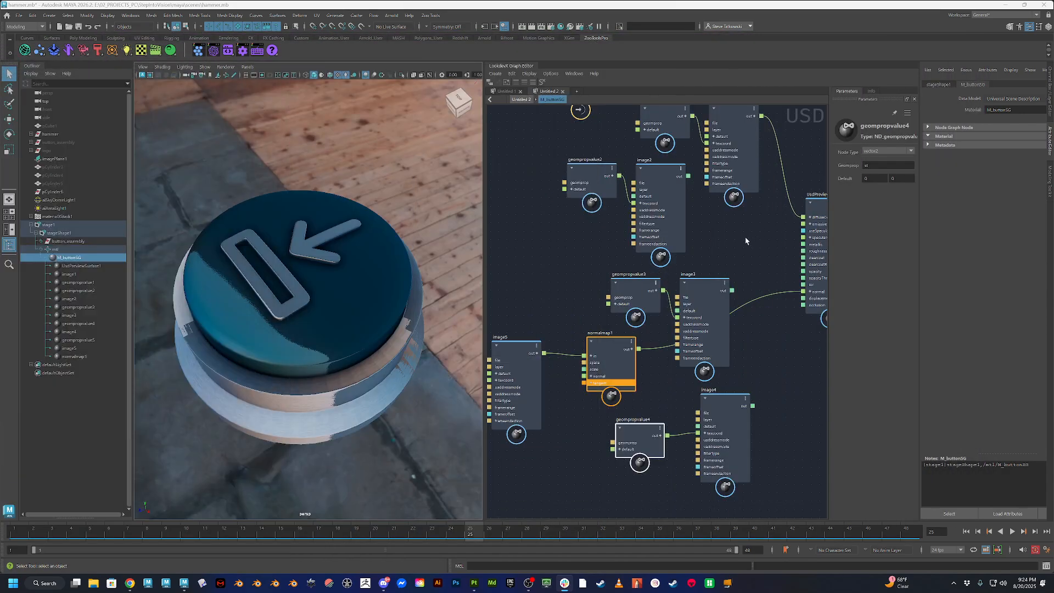
Disconnect normalmap1 from the normal input of UsdPreviewSurface1 and check the button without its normal map
{"action": "middle_click_drag", "start_coordinate": [745, 238], "coordinate": [693, 260], "text": "alt"}
{"action": "left_click_drag", "start_coordinate": [731, 335], "coordinate": [727, 334]}
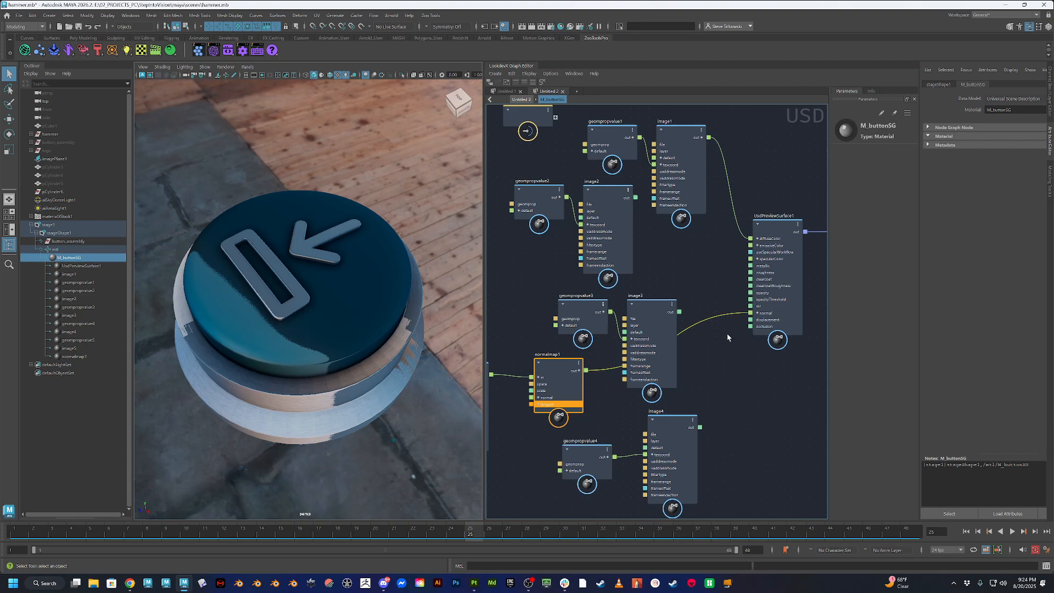
{"action": "middle_click_drag", "start_coordinate": [718, 248], "coordinate": [696, 276], "text": "alt"}
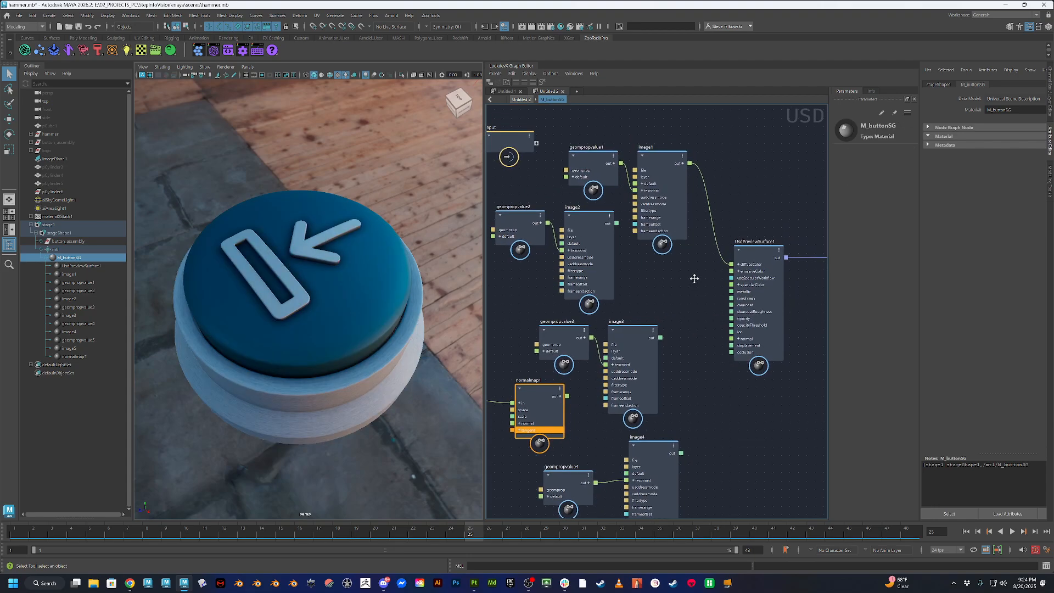
{"action": "left_click_drag", "start_coordinate": [384, 378], "coordinate": [423, 357], "text": "alt"}
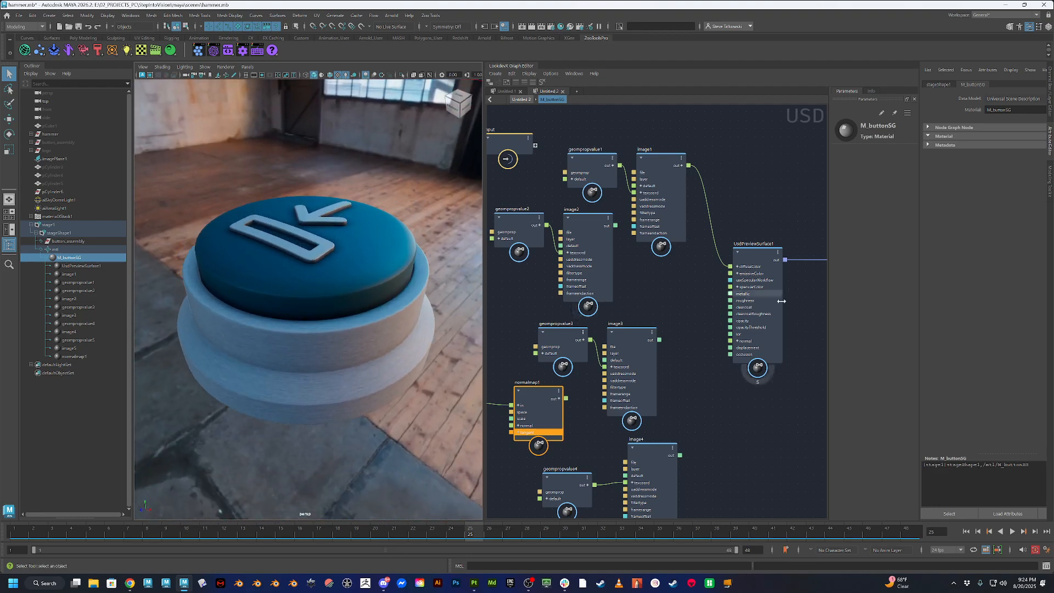
Connect the output of the image2 node to the metallic input of UsdPreviewSurface1 and check the button
{"action": "left_click", "coordinate": [592, 224]}
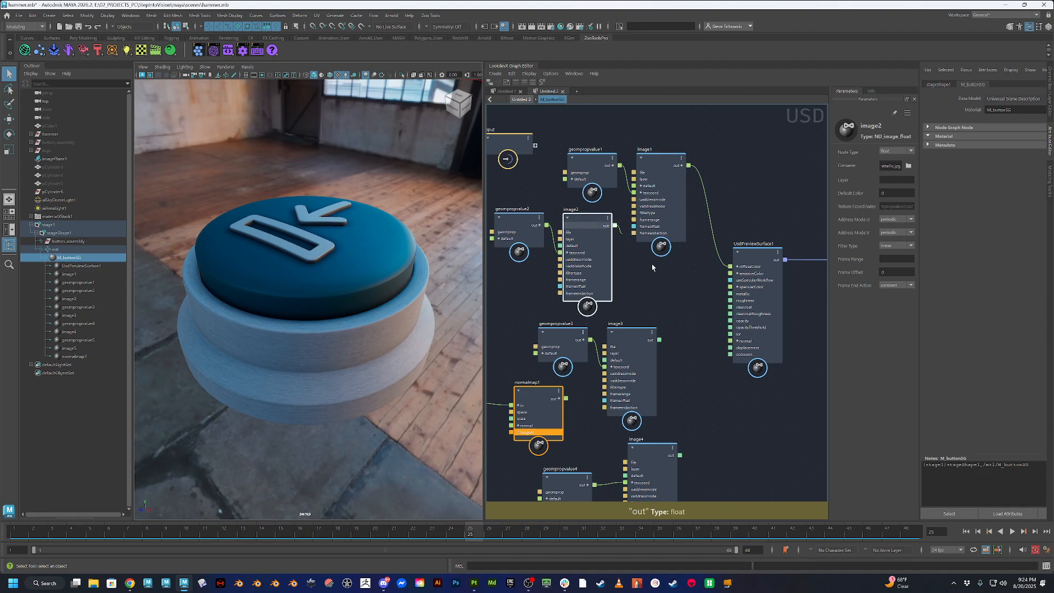
{"action": "left_click_drag", "start_coordinate": [653, 268], "coordinate": [731, 293]}
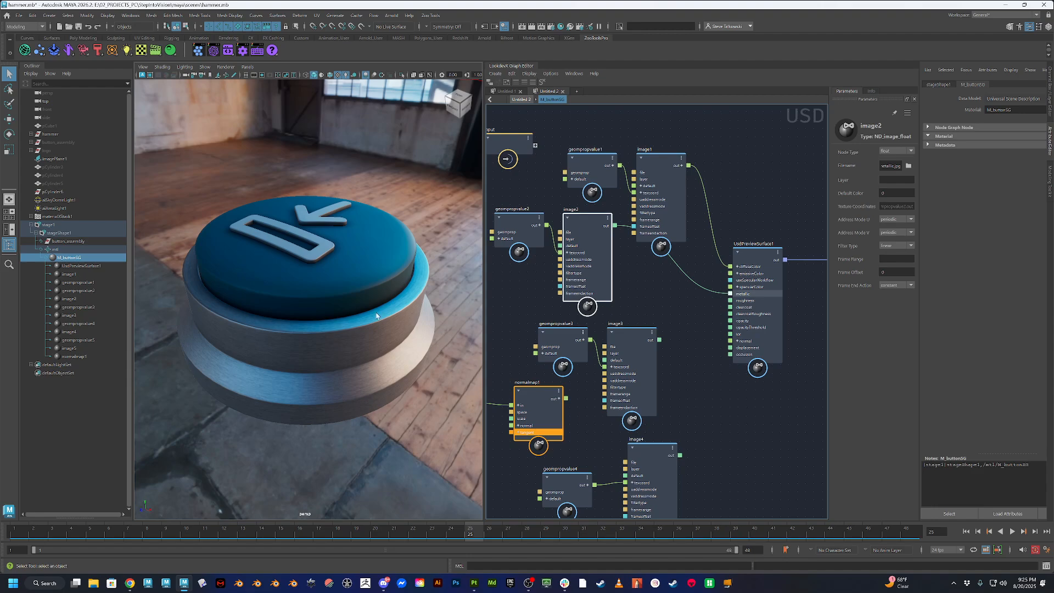
{"action": "left_click_drag", "start_coordinate": [446, 288], "coordinate": [427, 296], "text": "alt"}
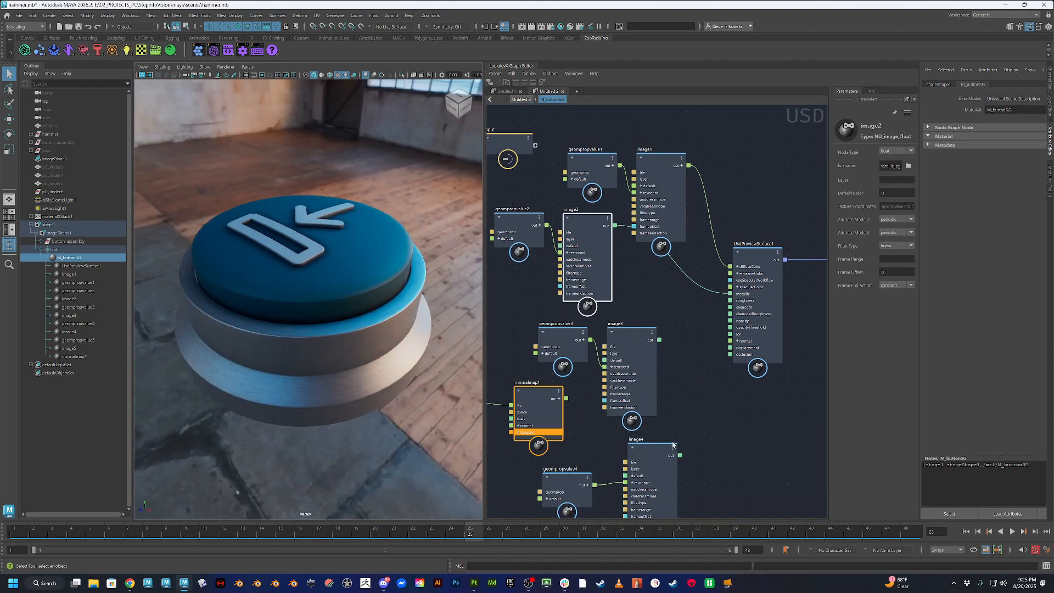
Connect the output of the image3 node to the roughness input of UsdPreviewSurface1 and check the reflections
{"action": "left_click", "coordinate": [631, 352]}
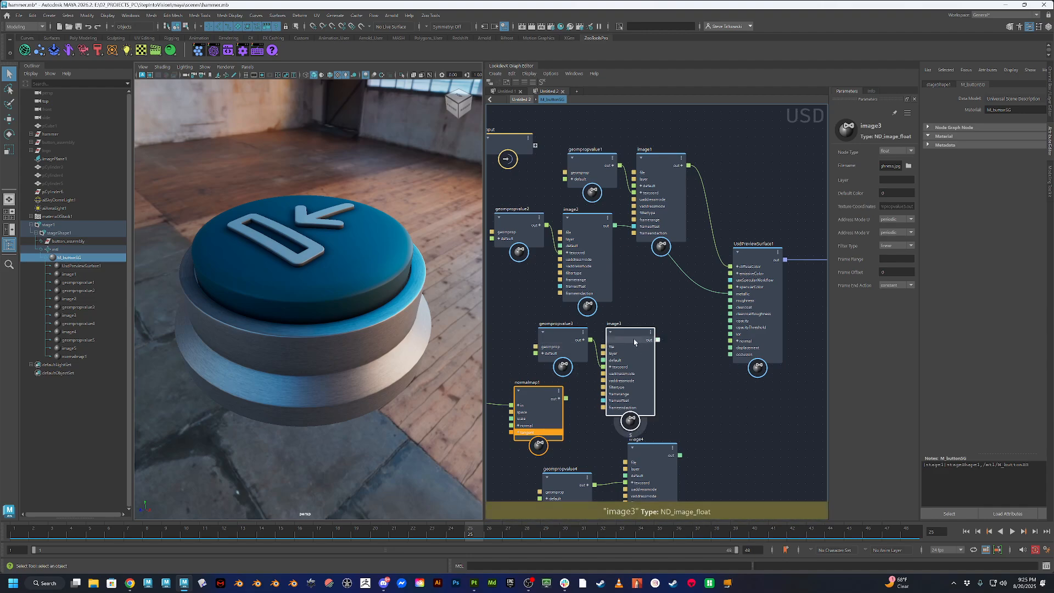
{"action": "left_click_drag", "start_coordinate": [657, 340], "coordinate": [730, 301]}
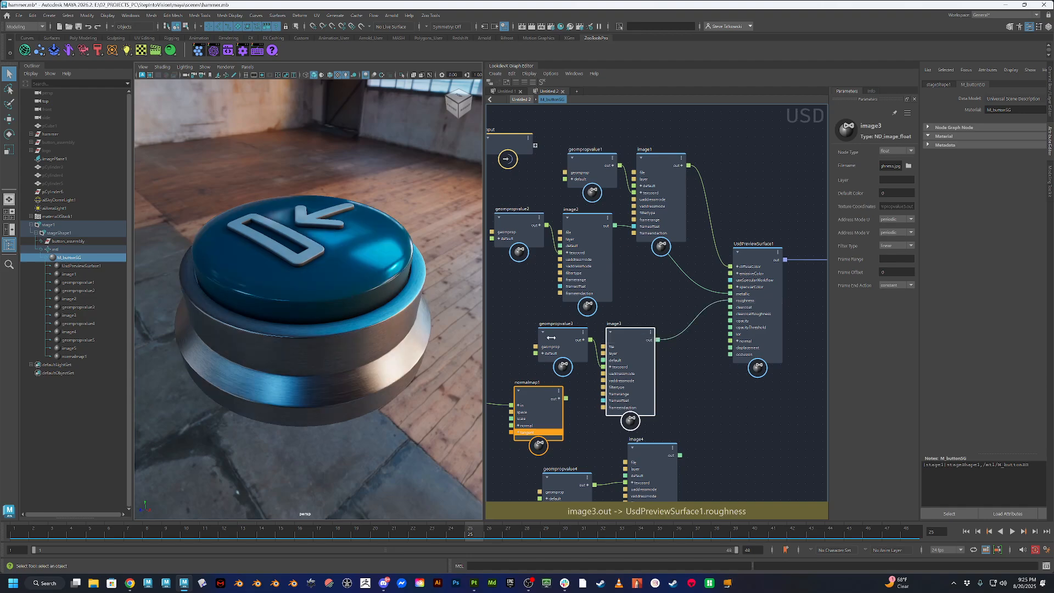
{"action": "left_click_drag", "start_coordinate": [412, 361], "coordinate": [422, 329], "text": "alt"}
Connect the output of the image4 node to the occlusion input of UsdPreviewSurface1
{"action": "left_click", "coordinate": [654, 456]}
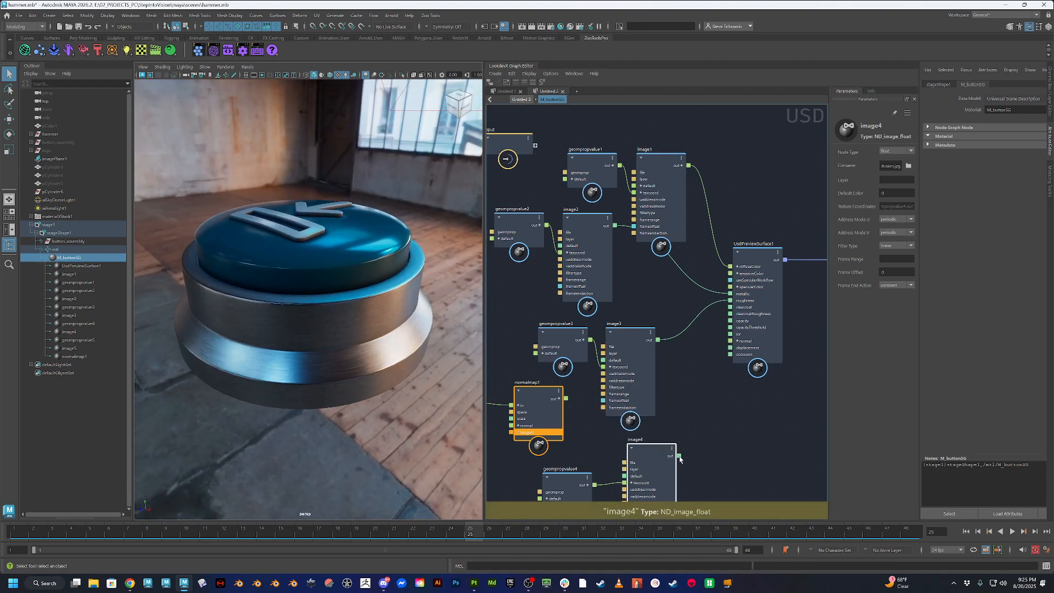
{"action": "left_click_drag", "start_coordinate": [711, 350], "coordinate": [720, 357]}
{"action": "middle_click_drag", "start_coordinate": [646, 354], "coordinate": [632, 258], "text": "alt"}
Solo the image4, image3 and image2 nodes one after another to preview each map, and view the full material again
{"action": "left_click", "coordinate": [645, 453]}
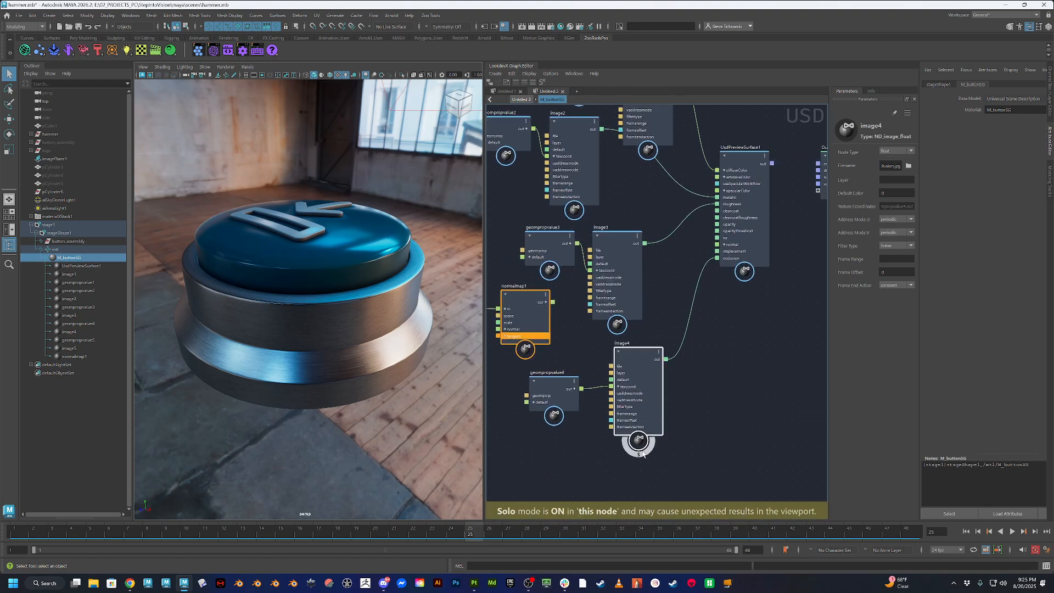
{"action": "left_click", "coordinate": [643, 454]}
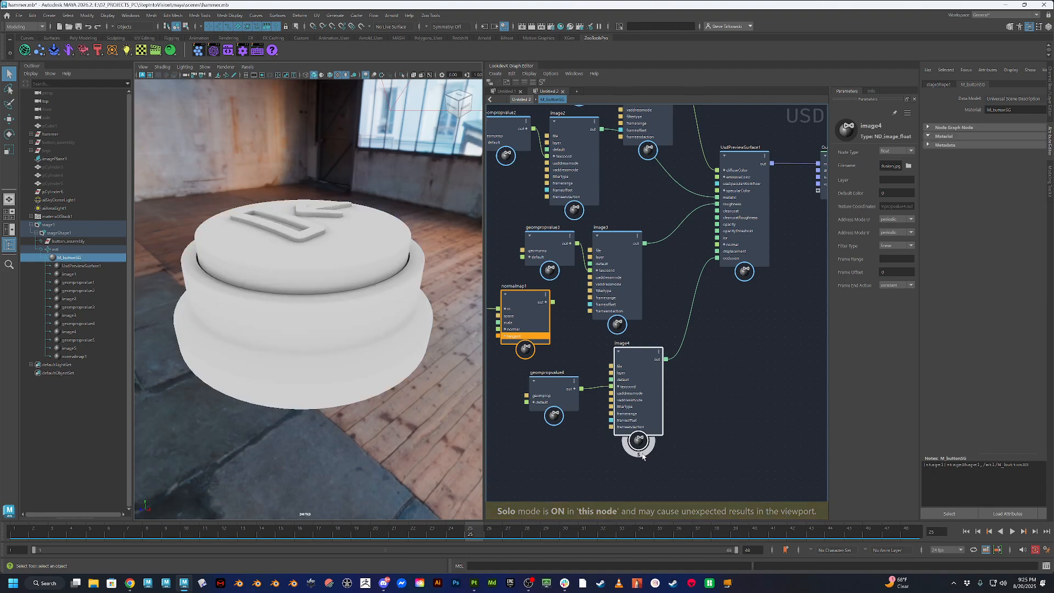
{"action": "left_click", "coordinate": [618, 337]}
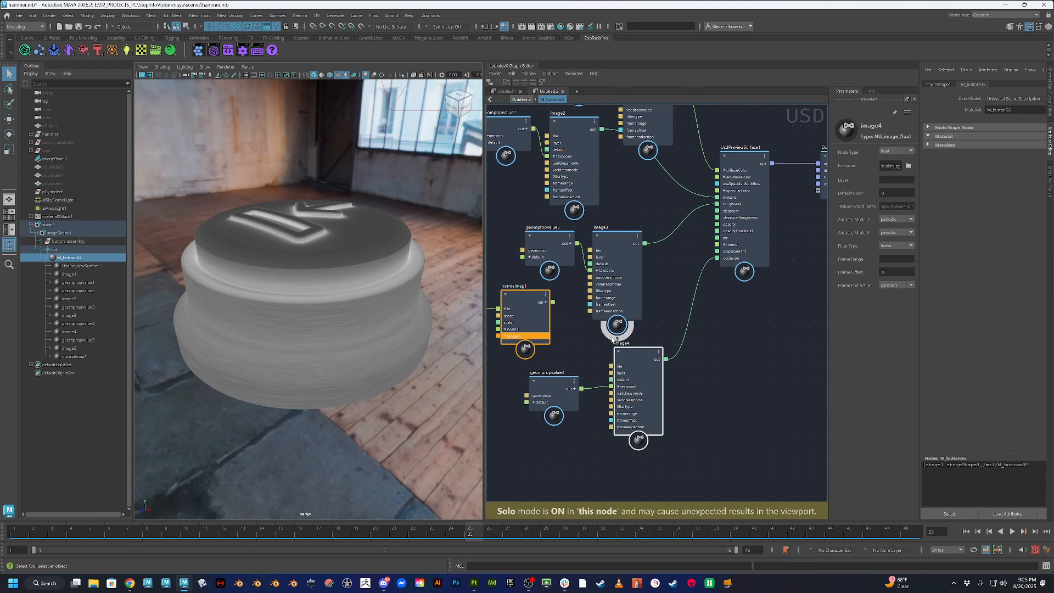
{"action": "left_click", "coordinate": [615, 337]}
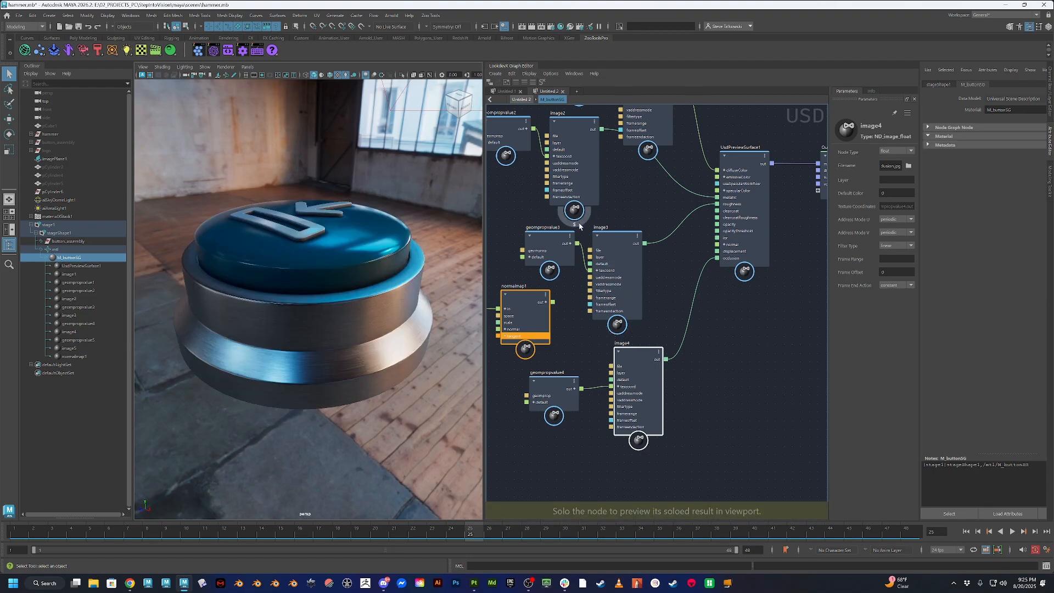
{"action": "left_click", "coordinate": [579, 225]}
{"action": "left_click", "coordinate": [579, 226]}
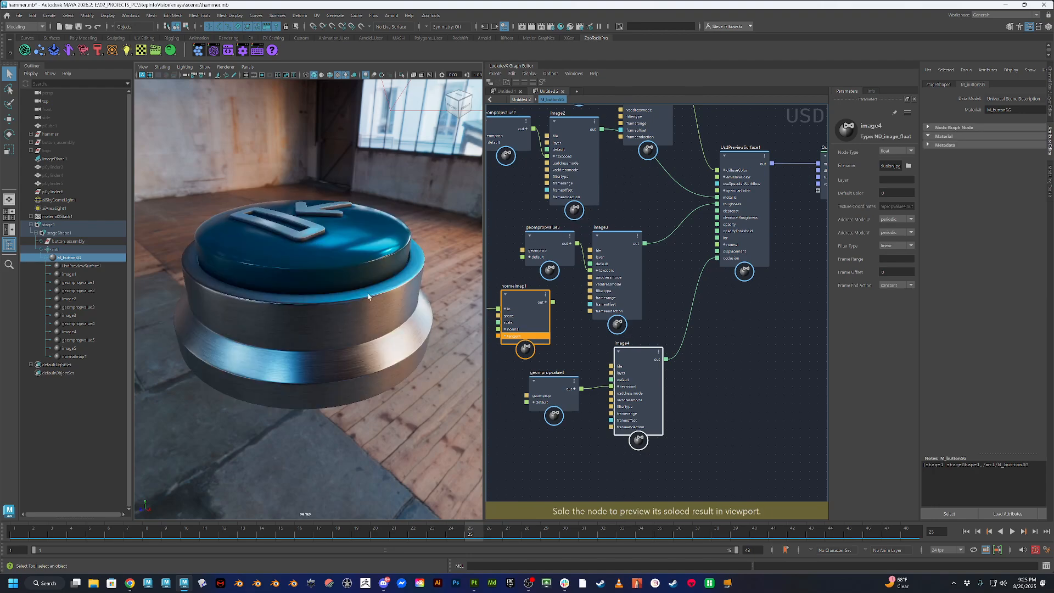
{"action": "left_click_drag", "start_coordinate": [371, 297], "coordinate": [394, 324], "text": "alt"}
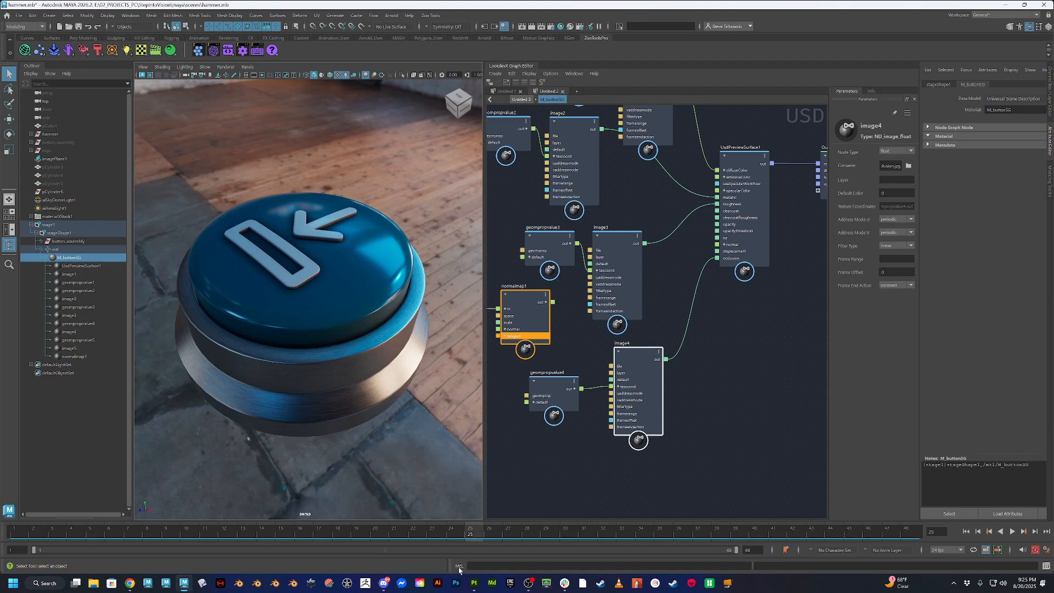
Switch to File Explorer and open the button_USDZ texture folder under 02_PROJECTS_PC, StepIntoVision, USDZ
{"action": "left_click", "coordinate": [95, 588]}
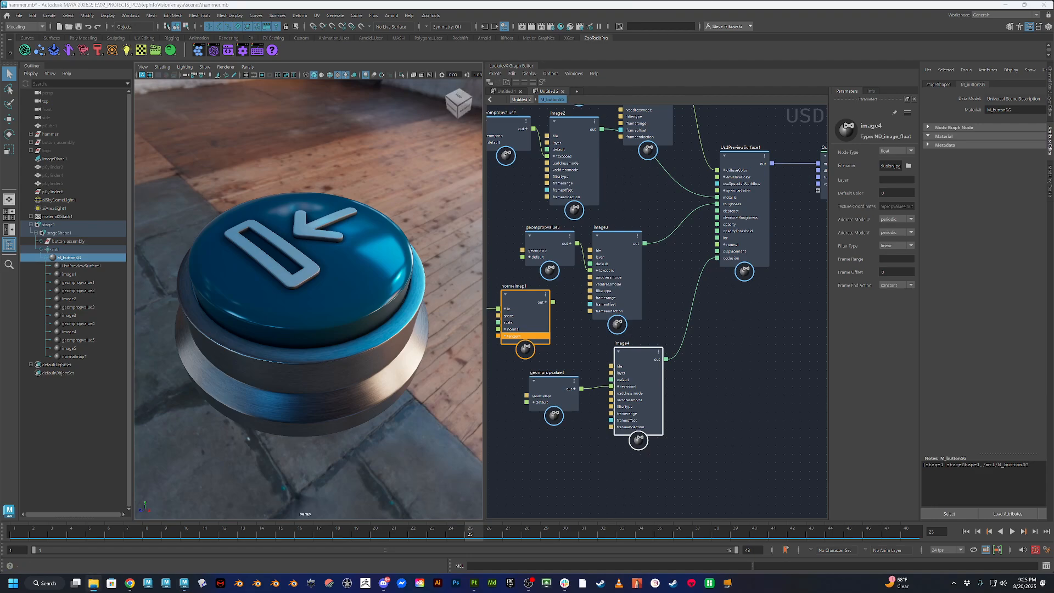
{"action": "left_click_drag", "start_coordinate": [626, 0], "coordinate": [615, 117]}
{"action": "left_click", "coordinate": [297, 232]}
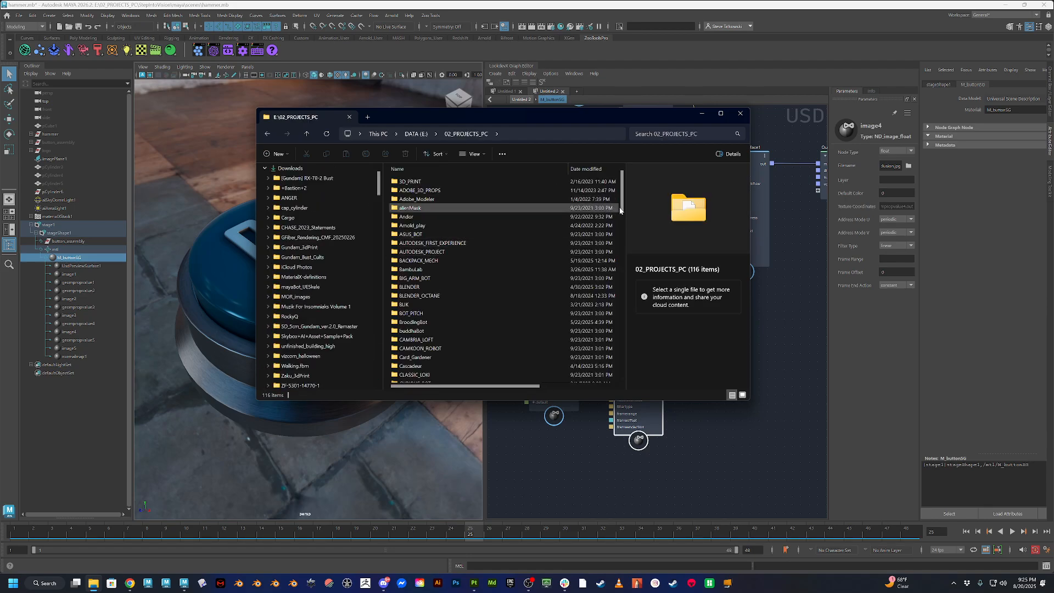
{"action": "left_click_drag", "start_coordinate": [620, 210], "coordinate": [608, 332]}
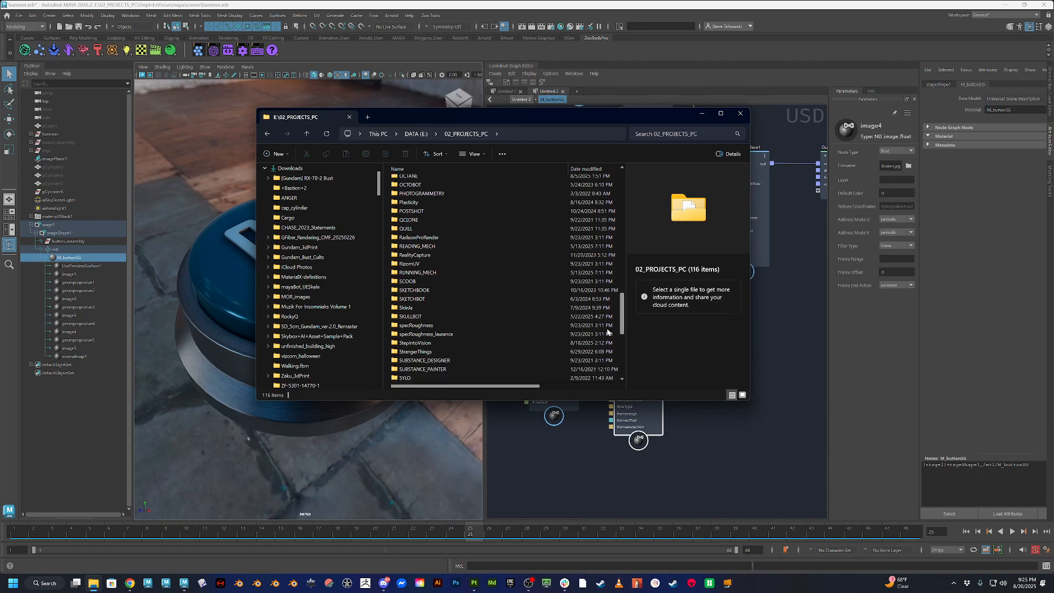
{"action": "double_click", "coordinate": [439, 343]}
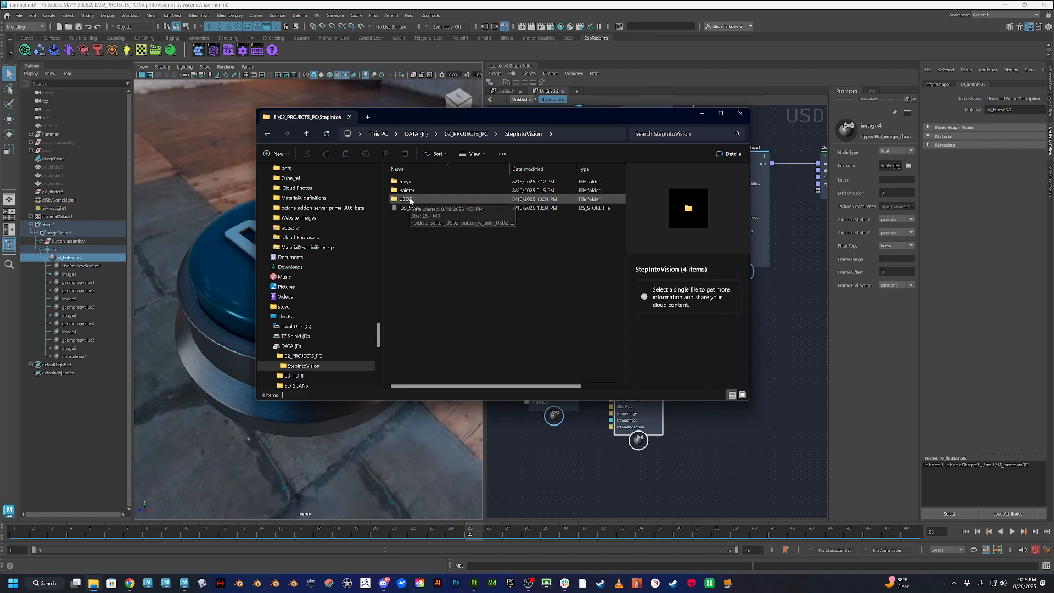
{"action": "double_click", "coordinate": [407, 200]}
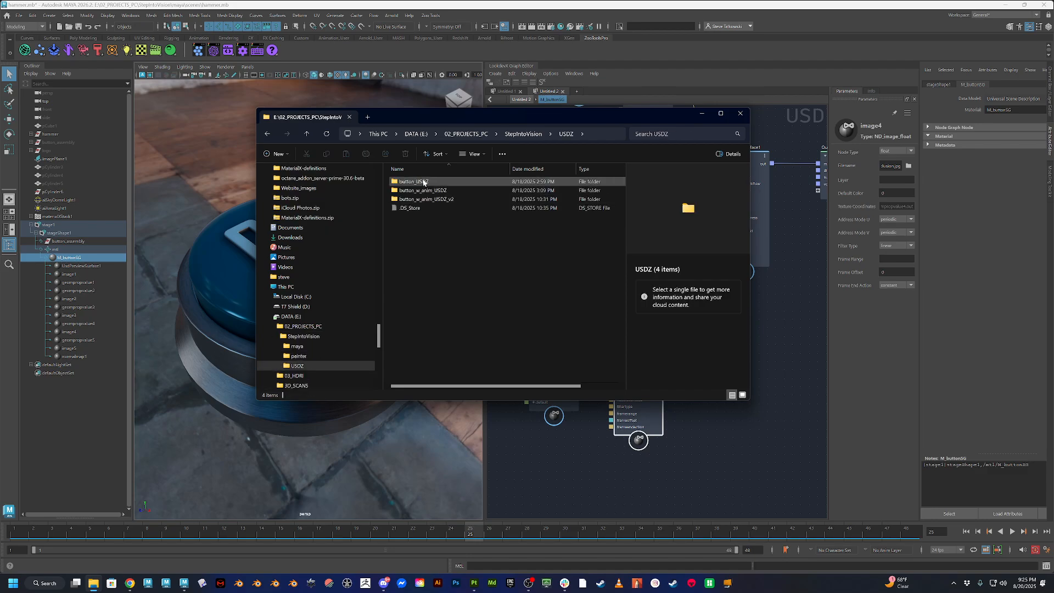
{"action": "double_click", "coordinate": [423, 183]}
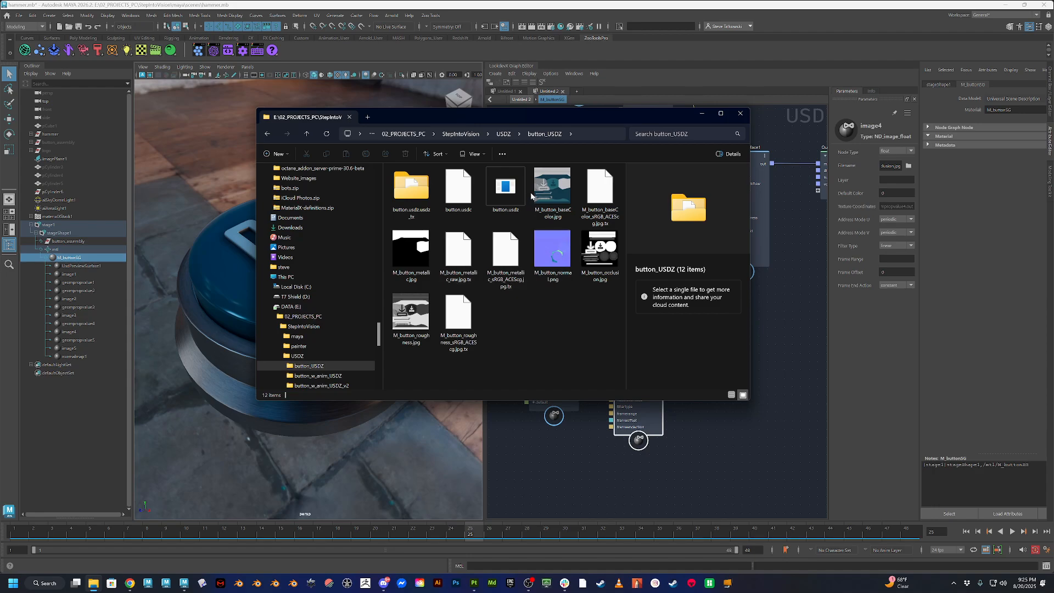
Inspect the previews of M_button_baseColor.jpg and M_button_normal.png, and return to Maya to view the textured button
{"action": "left_click", "coordinate": [544, 198]}
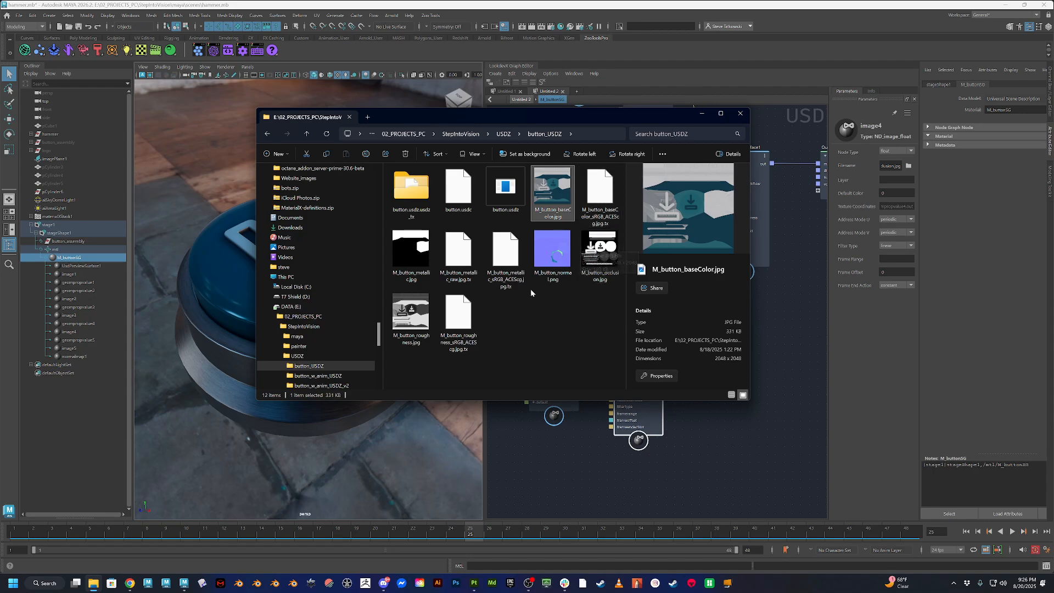
{"action": "left_click", "coordinate": [558, 253]}
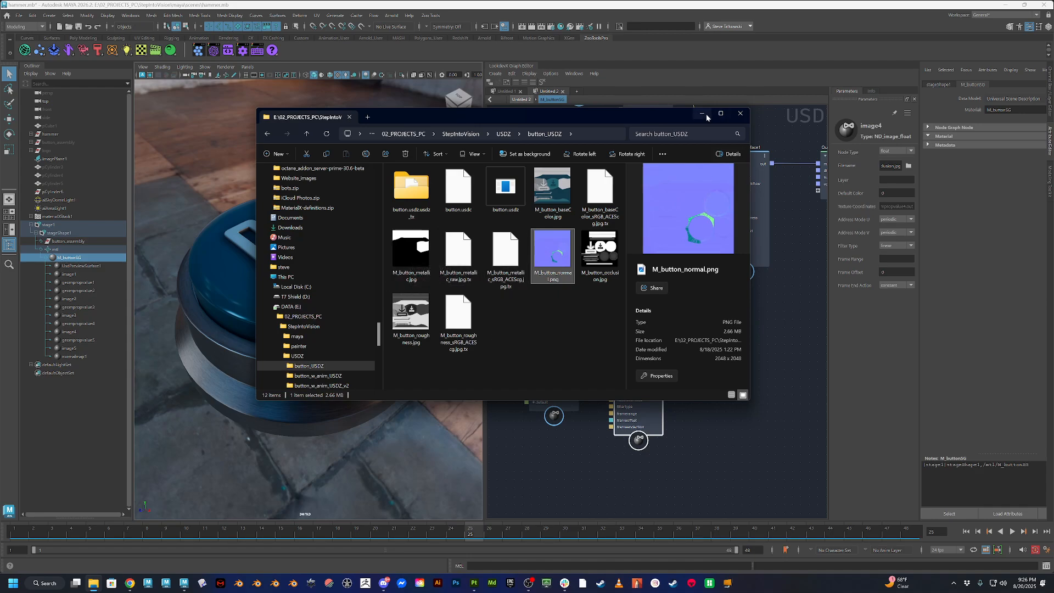
{"action": "left_click_drag", "start_coordinate": [660, 115], "coordinate": [0, 116]}
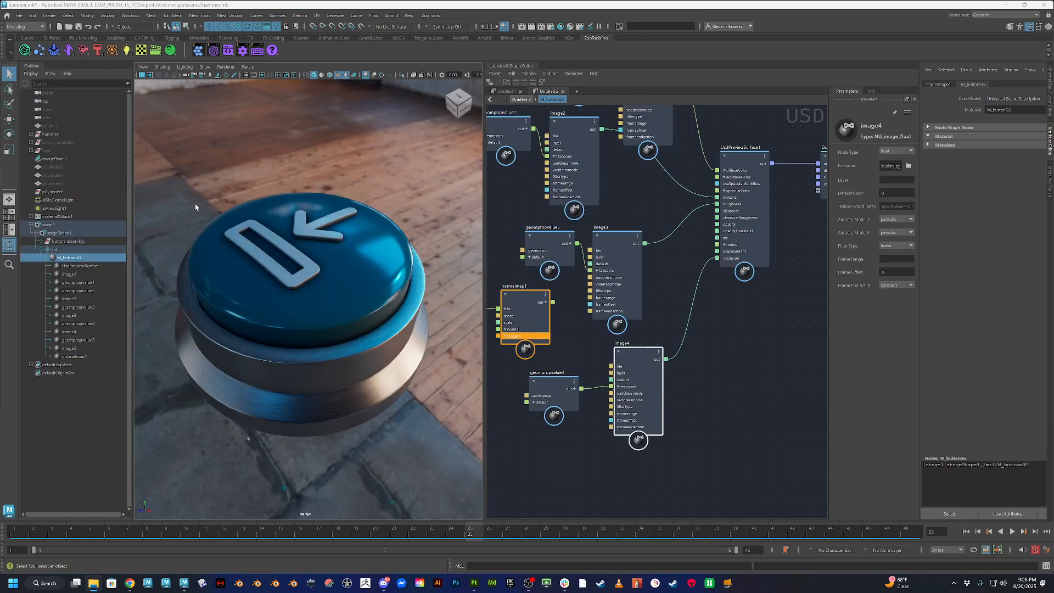
{"action": "left_click_drag", "start_coordinate": [394, 245], "coordinate": [319, 290], "text": "alt"}
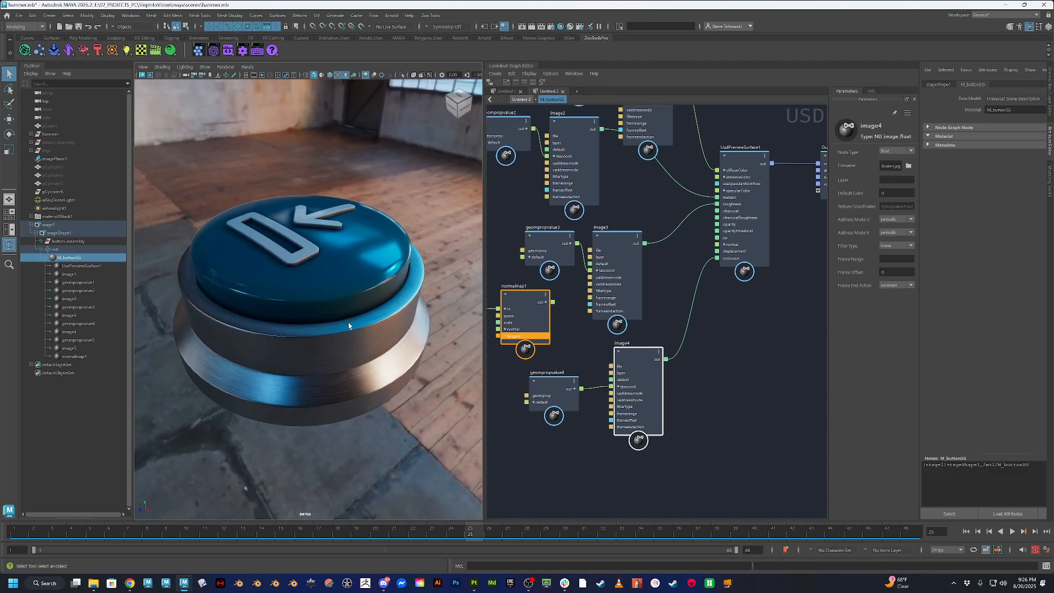
Inspect the button in Maya, switch to Substance 3D Painter to compare its original look, and return to Maya
{"action": "left_click_drag", "start_coordinate": [351, 324], "coordinate": [317, 238], "text": "alt"}
{"action": "left_click_drag", "start_coordinate": [355, 304], "coordinate": [390, 316], "text": "alt"}
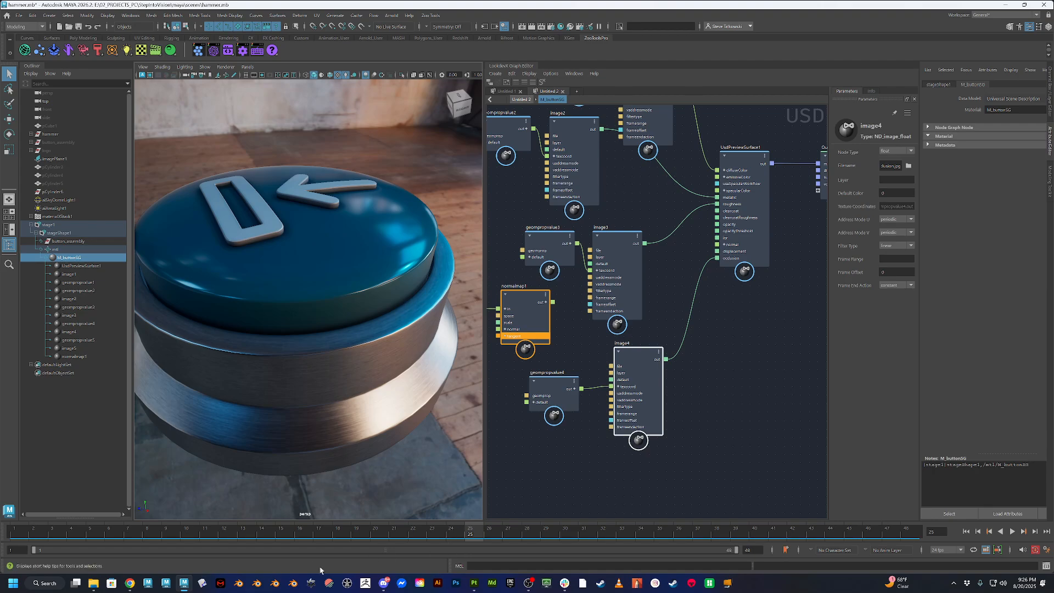
{"action": "left_click", "coordinate": [474, 583]}
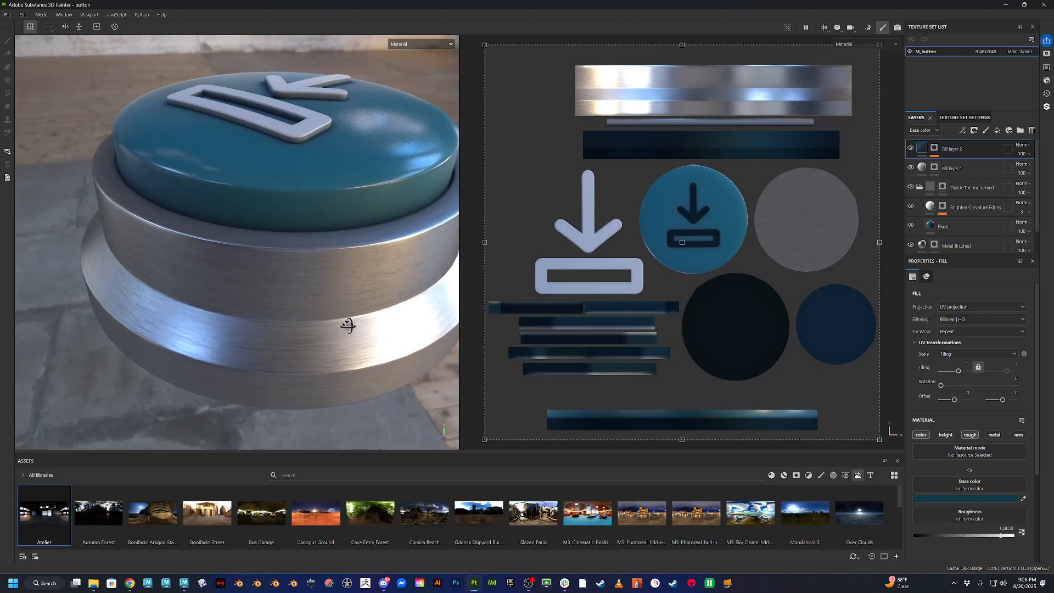
{"action": "left_click_drag", "start_coordinate": [348, 326], "coordinate": [262, 289], "text": "alt"}
{"action": "right_click_drag", "start_coordinate": [384, 264], "coordinate": [342, 269], "text": "shift"}
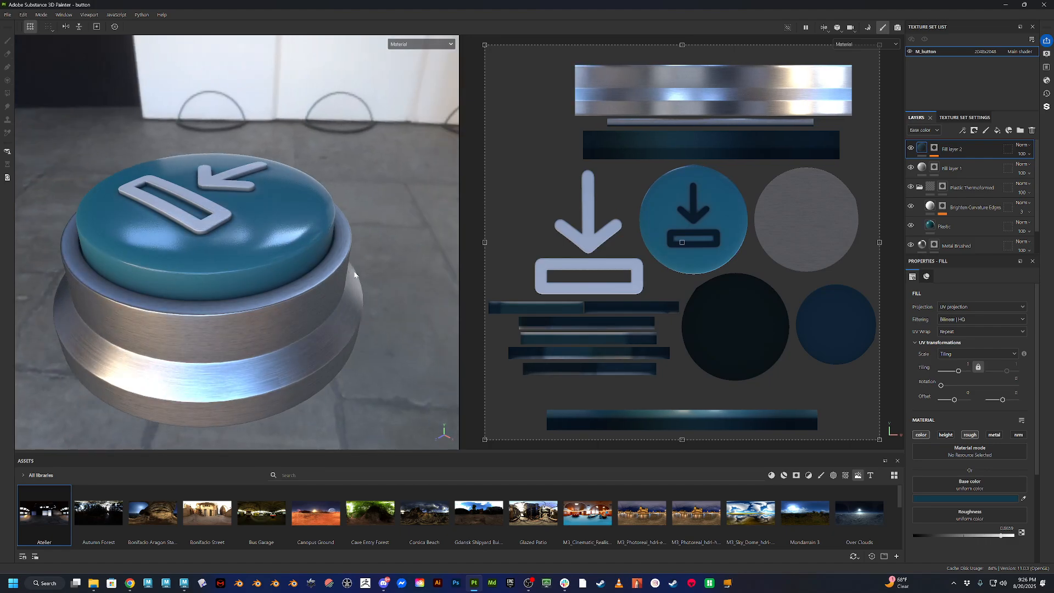
{"action": "middle_click_drag", "start_coordinate": [387, 282], "coordinate": [392, 275], "text": "alt"}
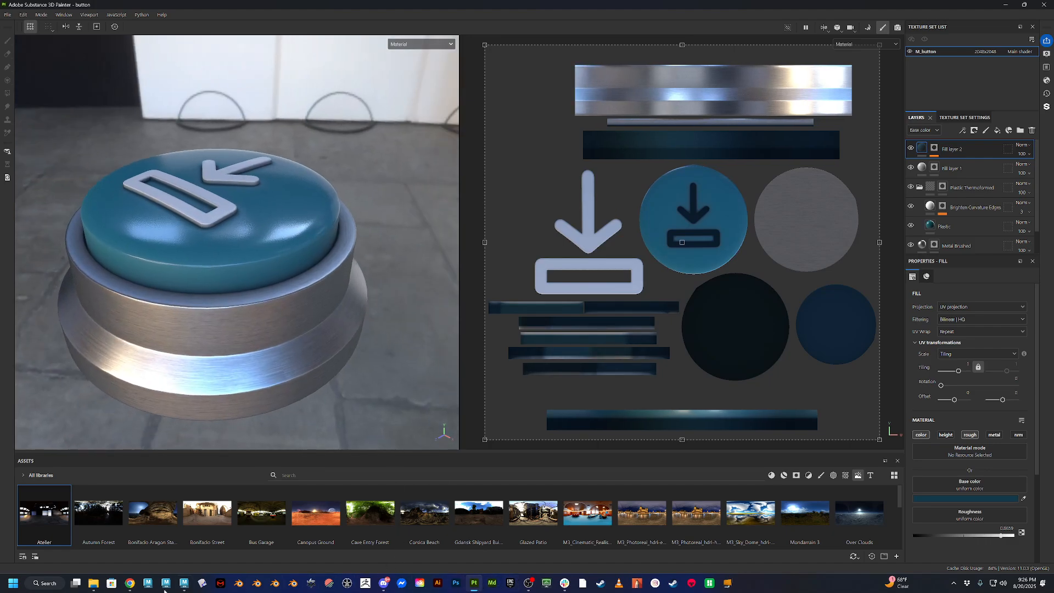
{"action": "left_click", "coordinate": [183, 584]}
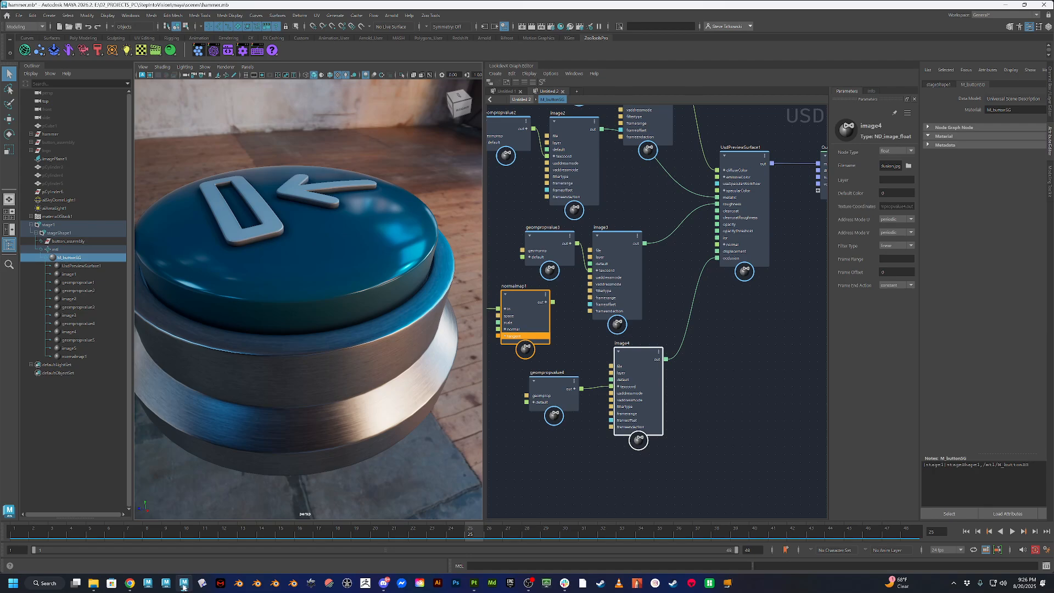
Connect the output of normalmap1 to the normal input of UsdPreviewSurface1 and inspect the button's shading
{"action": "mouse_move", "coordinate": [399, 316]}
{"action": "left_mouse_down", "text": "alt"}
{"action": "mouse_move", "coordinate": [407, 310]}
{"action": "mouse_move", "coordinate": [388, 299]}
{"action": "left_mouse_up", "text": "alt"}
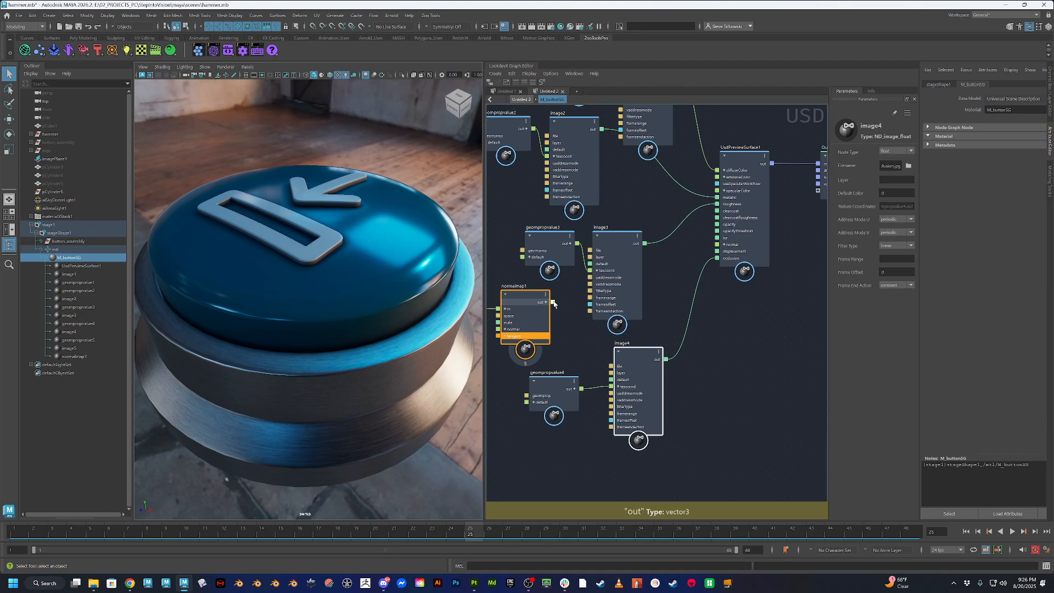
{"action": "left_click_drag", "start_coordinate": [704, 254], "coordinate": [718, 244]}
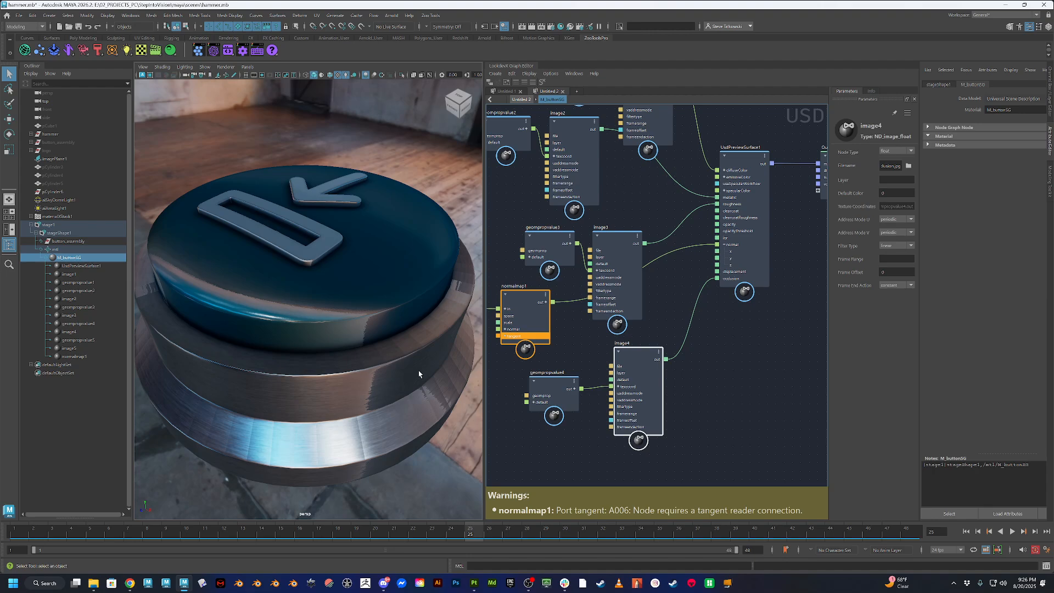
{"action": "left_click_drag", "start_coordinate": [419, 374], "coordinate": [263, 330], "text": "alt"}
{"action": "left_click_drag", "start_coordinate": [388, 353], "coordinate": [420, 403], "text": "alt"}
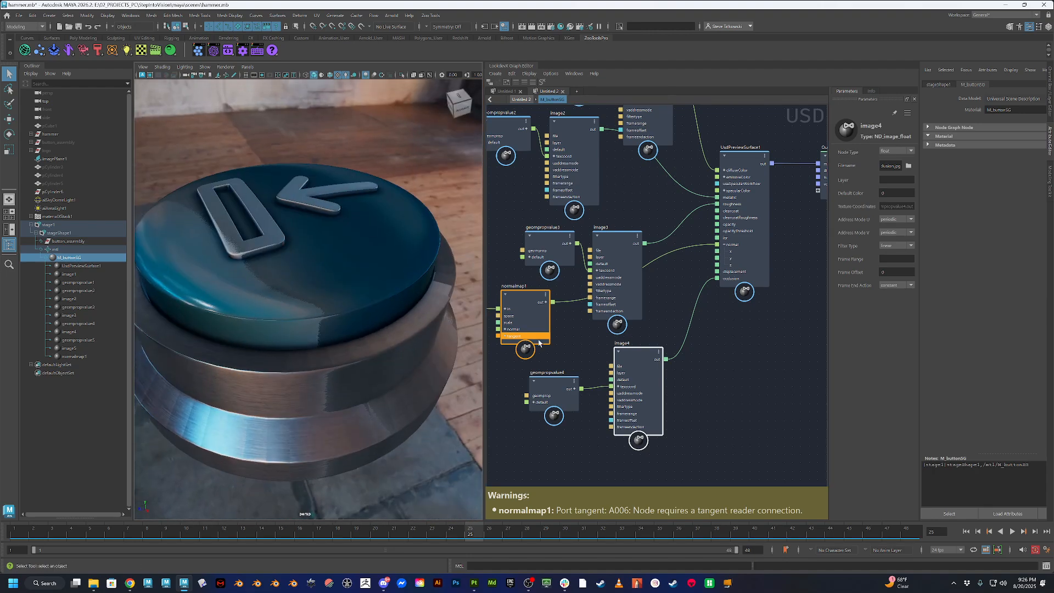
Select the image5 node feeding normalmap1 and widen its parameters area to read the full texture file path
{"action": "middle_click_drag", "start_coordinate": [589, 332], "coordinate": [703, 359], "text": "alt"}
{"action": "middle_click_drag", "start_coordinate": [578, 313], "coordinate": [628, 311], "text": "alt"}
{"action": "scroll", "coordinate": [546, 299], "scroll_direction": "down", "scroll_amount": 5}
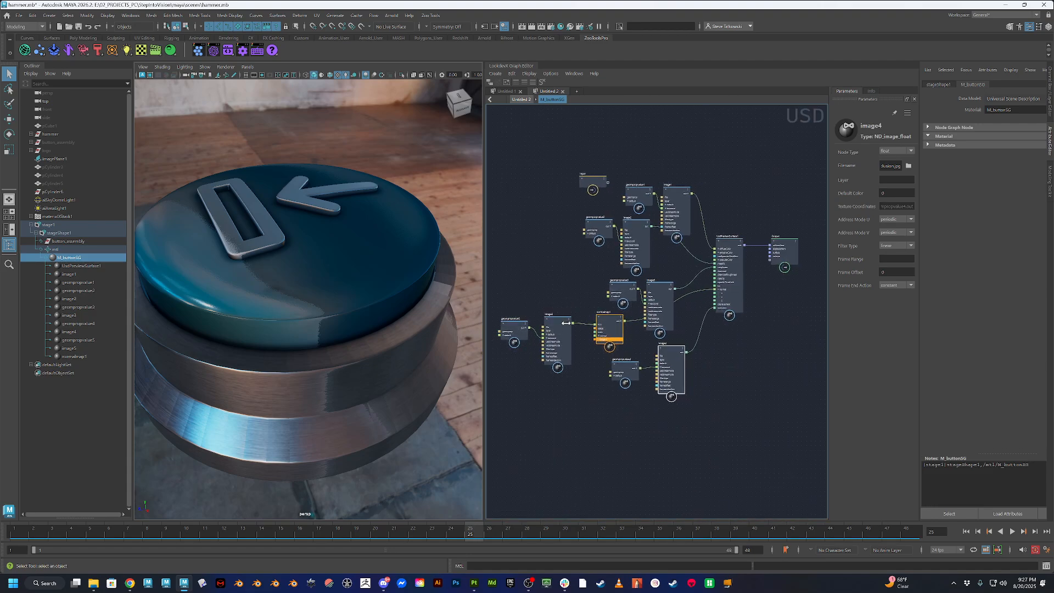
{"action": "left_click", "coordinate": [566, 323]}
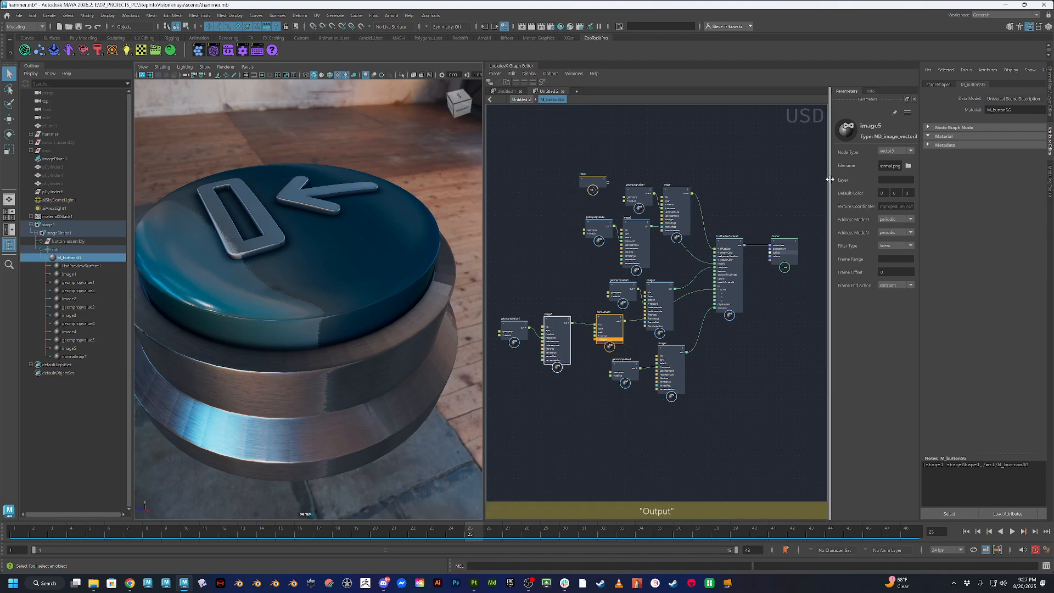
{"action": "left_click_drag", "start_coordinate": [830, 179], "coordinate": [753, 179]}
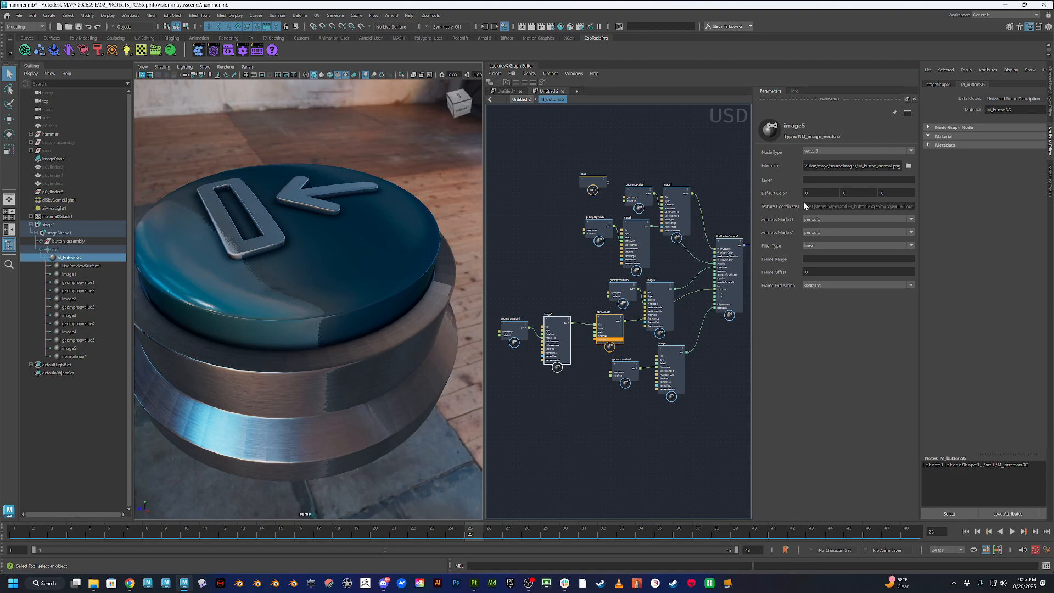
{"action": "middle_click_drag", "start_coordinate": [745, 197], "coordinate": [707, 211]}
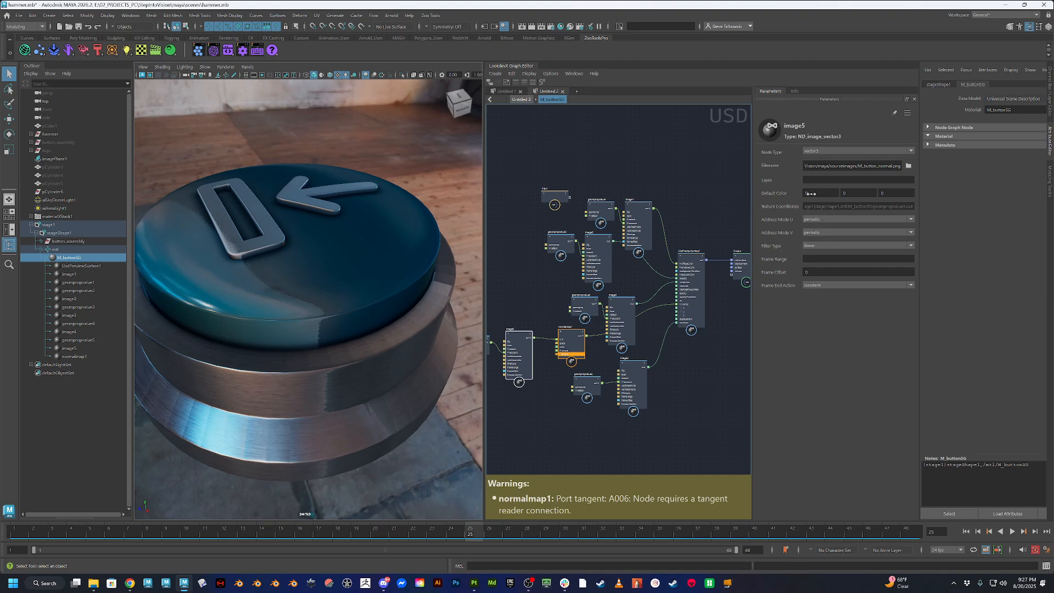
Examine the button's shading and the image5 node's connection into normalmap1
{"action": "left_click_drag", "start_coordinate": [356, 306], "coordinate": [376, 308], "text": "alt"}
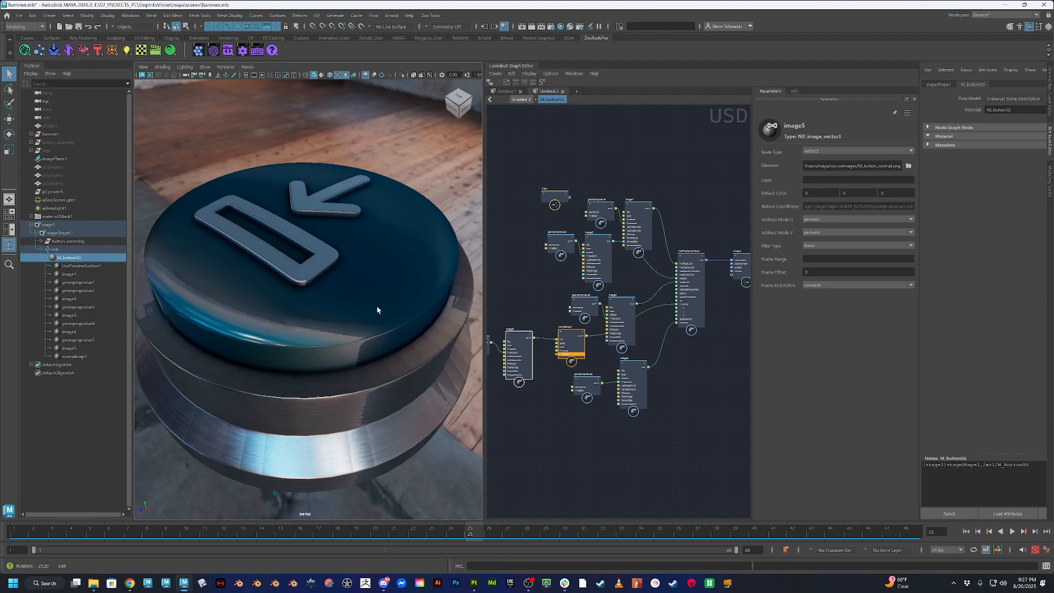
{"action": "middle_click_drag", "start_coordinate": [564, 404], "coordinate": [603, 414], "text": "alt"}
{"action": "right_click_drag", "start_coordinate": [621, 414], "coordinate": [647, 416], "text": "alt"}
{"action": "left_click", "coordinate": [561, 388]}
{"action": "left_click", "coordinate": [518, 305]}
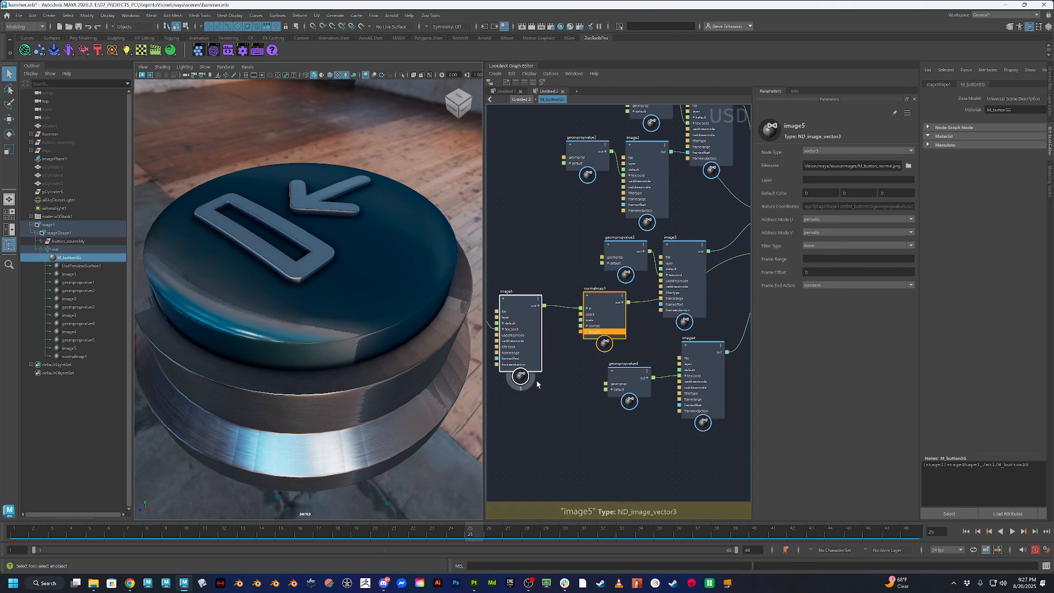
{"action": "middle_click_drag", "start_coordinate": [545, 386], "coordinate": [580, 416], "text": "alt"}
{"action": "scroll", "coordinate": [579, 416], "scroll_direction": "down", "scroll_amount": 1}
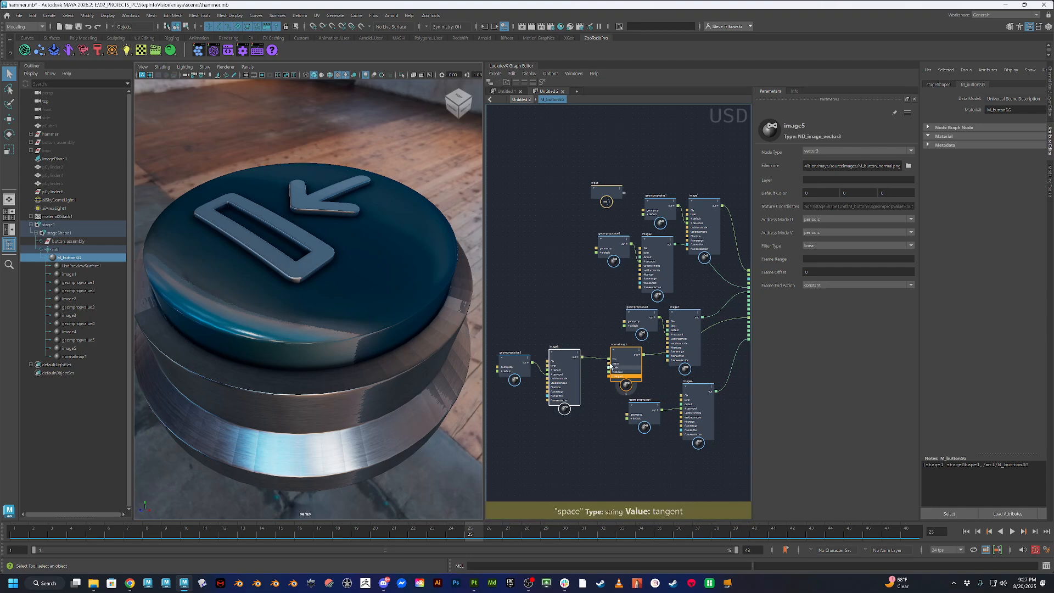
Select normalmap1, try the vector2 node type, set it back to float, and check the Space options without changing them
{"action": "left_click_drag", "start_coordinate": [633, 361], "coordinate": [621, 361]}
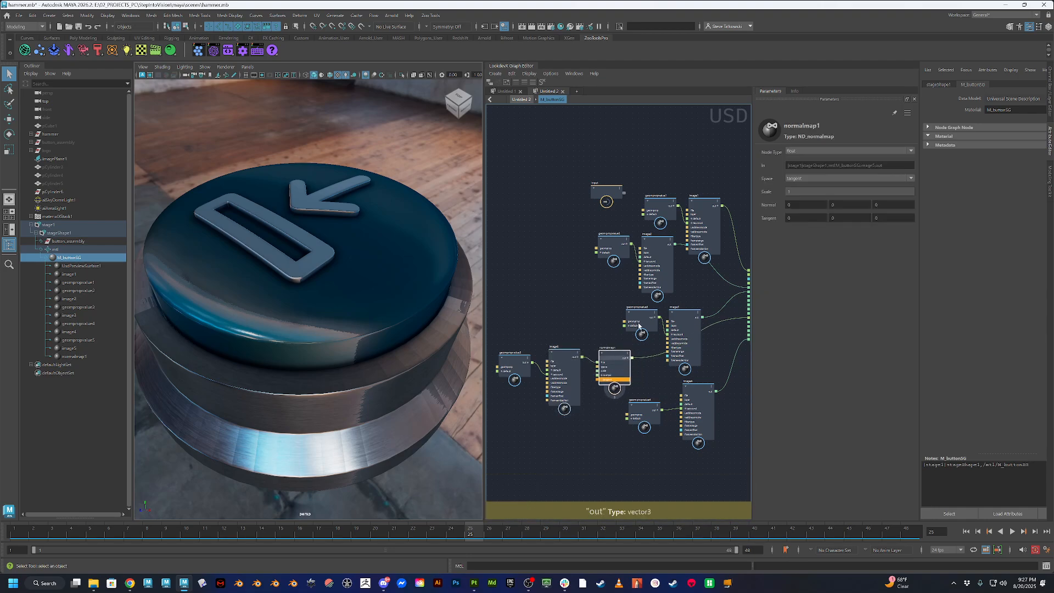
{"action": "left_click", "coordinate": [815, 150]}
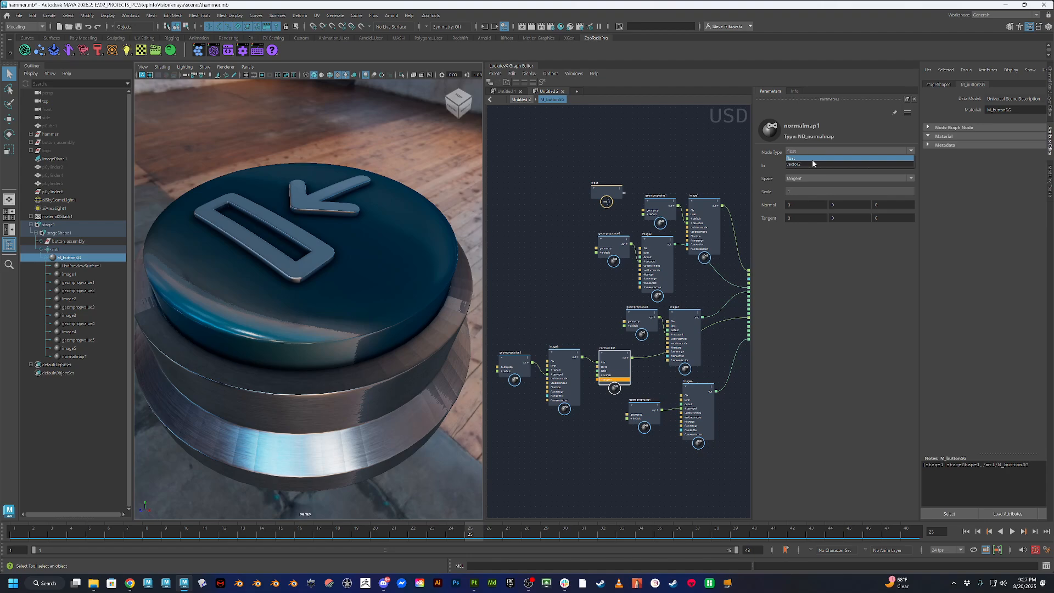
{"action": "left_click", "coordinate": [815, 163]}
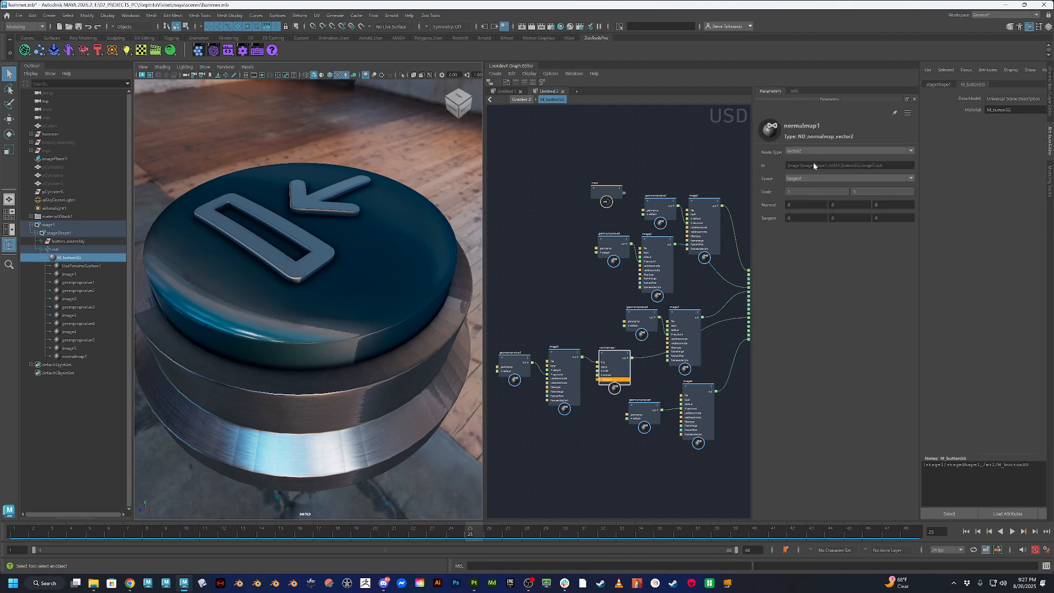
{"action": "left_click", "coordinate": [808, 152]}
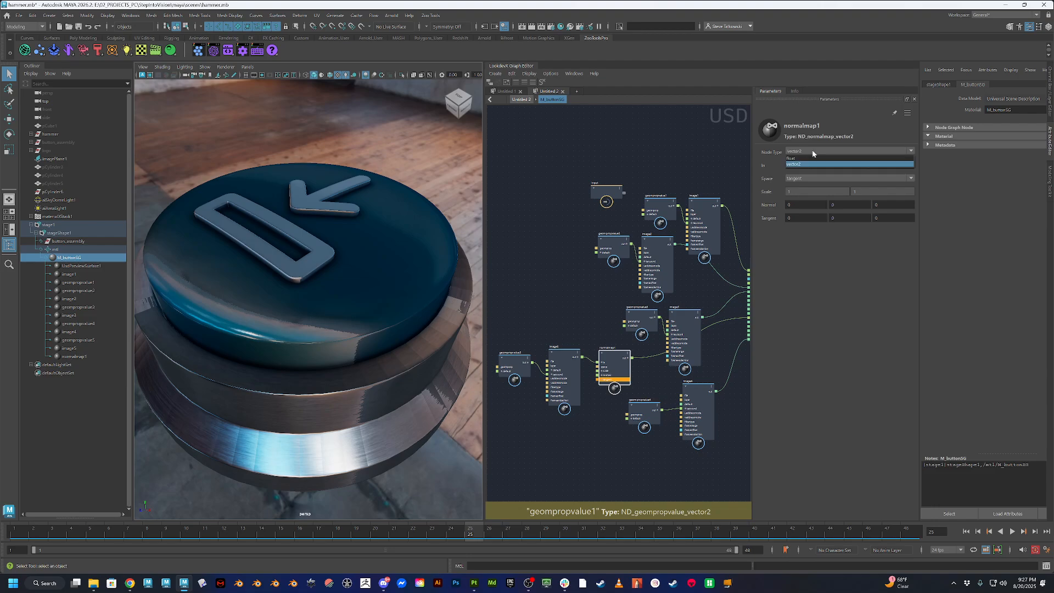
{"action": "left_click", "coordinate": [814, 159]}
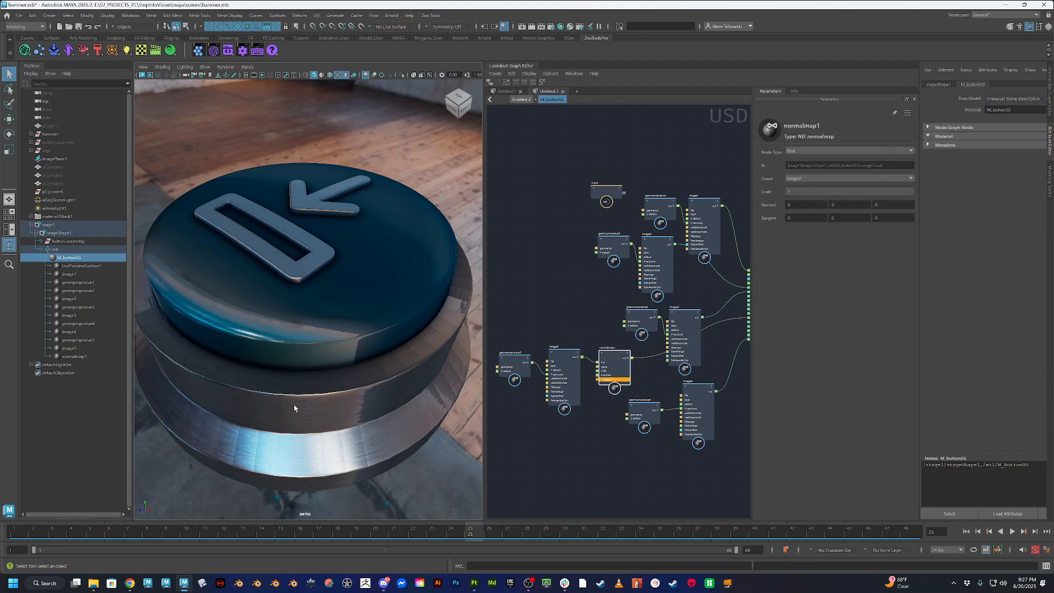
{"action": "left_click", "coordinate": [813, 178]}
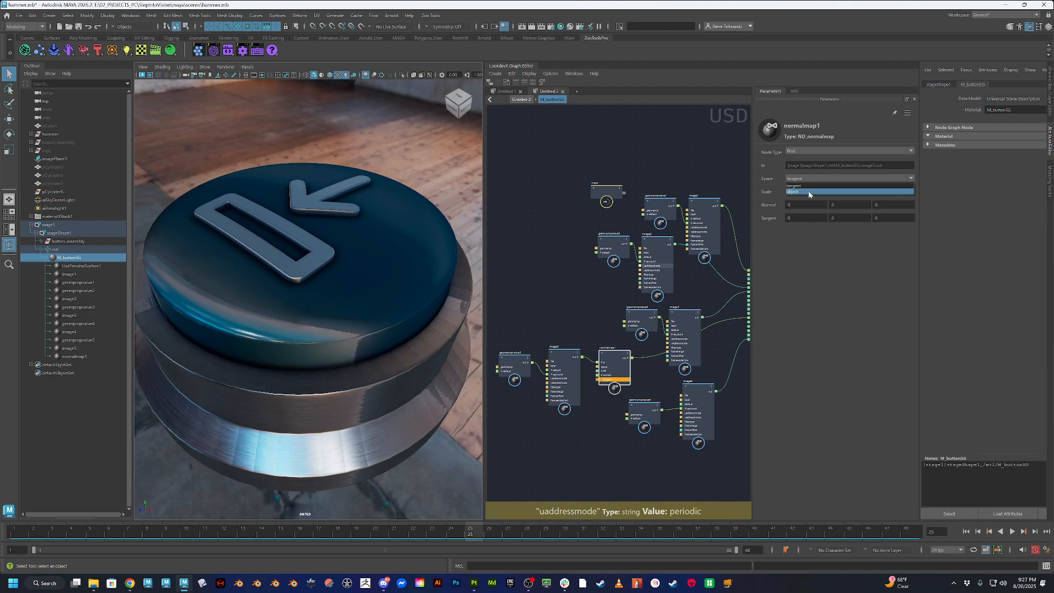
{"action": "left_click", "coordinate": [814, 267]}
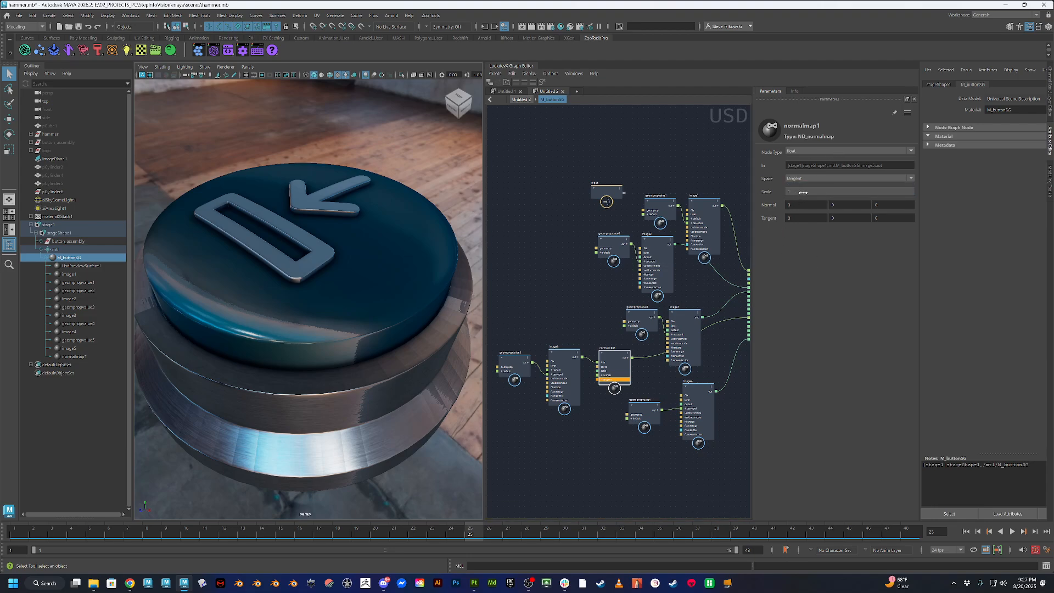
Inspect the button's sides and underside for shading defects, compare it with the Substance 3D Painter version, and return to Maya
{"action": "left_click_drag", "start_coordinate": [419, 340], "coordinate": [354, 216], "text": "alt"}
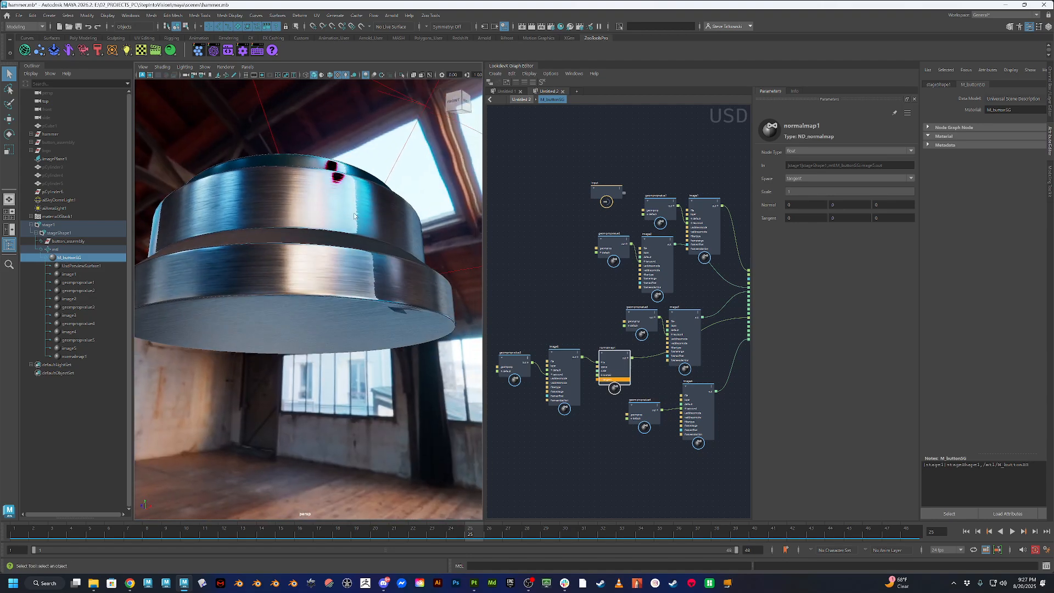
{"action": "left_click_drag", "start_coordinate": [306, 176], "coordinate": [345, 201], "text": "alt"}
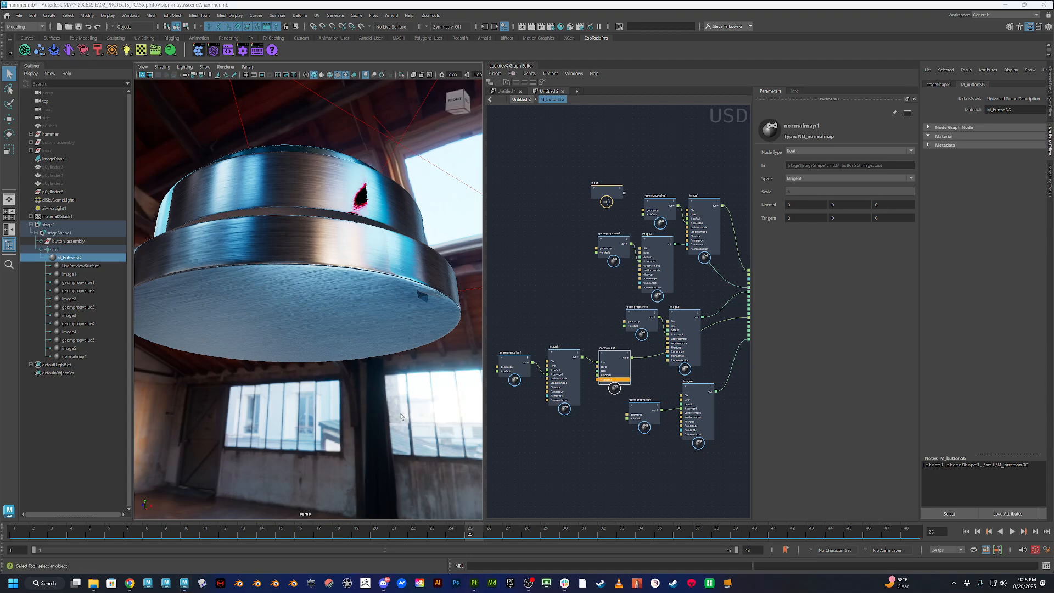
{"action": "left_click", "coordinate": [474, 583]}
{"action": "mouse_move", "coordinate": [308, 214]}
{"action": "left_mouse_down", "text": "alt"}
{"action": "mouse_move", "coordinate": [334, 237]}
{"action": "mouse_move", "coordinate": [329, 176]}
{"action": "mouse_move", "coordinate": [372, 330]}
{"action": "mouse_move", "coordinate": [353, 402]}
{"action": "left_mouse_up", "text": "alt"}
{"action": "right_click_drag", "start_coordinate": [268, 275], "coordinate": [334, 249], "text": "alt"}
{"action": "middle_click_drag", "start_coordinate": [334, 249], "coordinate": [386, 218], "text": "alt"}
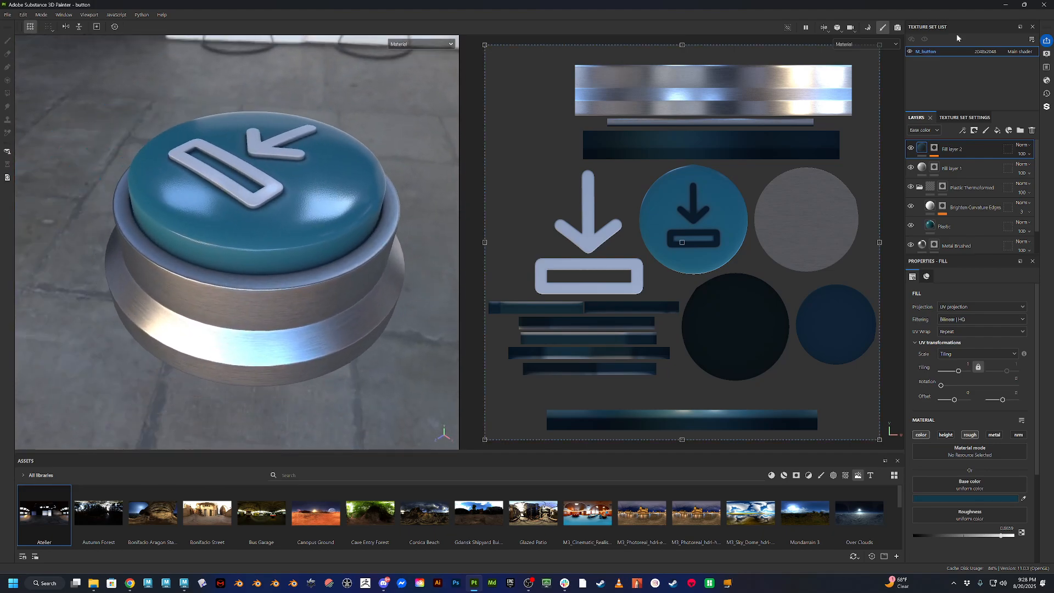
{"action": "left_click", "coordinate": [1008, 6]}
{"action": "left_click_drag", "start_coordinate": [388, 277], "coordinate": [379, 259], "text": "alt"}
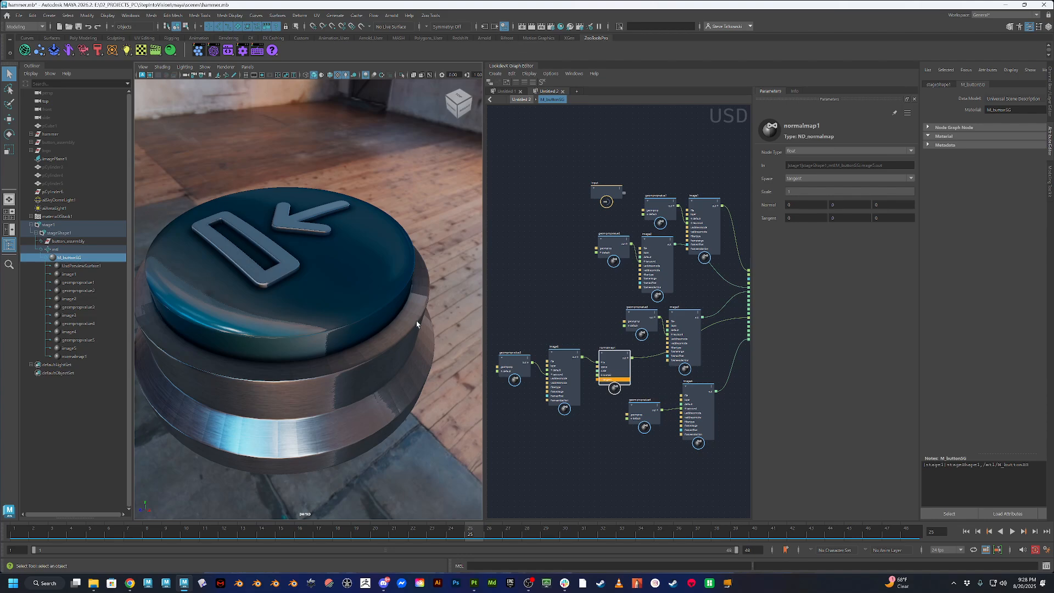
{"action": "left_click_drag", "start_coordinate": [371, 336], "coordinate": [394, 317], "text": "alt"}
Review the connections into UsdPreviewSurface1 and expand button_assembly to see its meshes
{"action": "middle_click_drag", "start_coordinate": [560, 299], "coordinate": [538, 302], "text": "alt"}
{"action": "middle_click_drag", "start_coordinate": [662, 191], "coordinate": [585, 187], "text": "alt"}
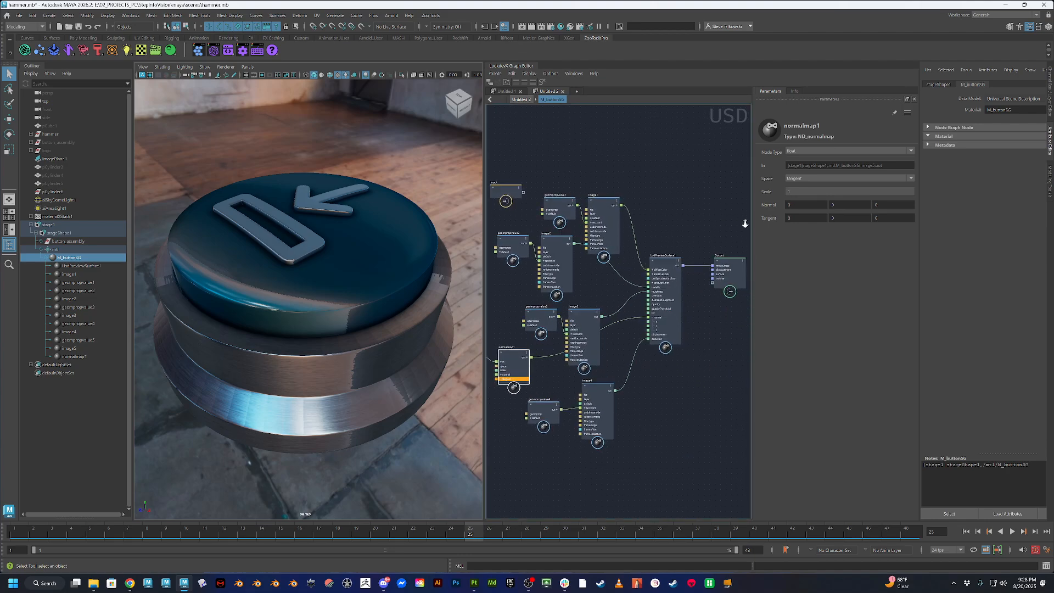
{"action": "right_click_drag", "start_coordinate": [745, 224], "coordinate": [761, 222], "text": "alt"}
{"action": "middle_click_drag", "start_coordinate": [652, 245], "coordinate": [674, 161], "text": "alt"}
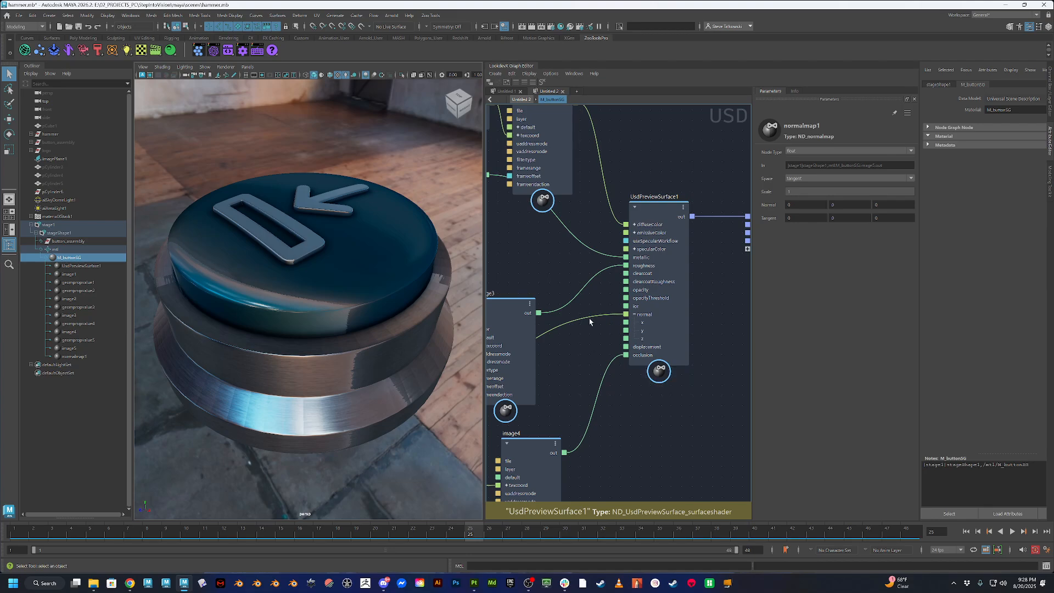
{"action": "middle_click_drag", "start_coordinate": [553, 266], "coordinate": [626, 250], "text": "alt"}
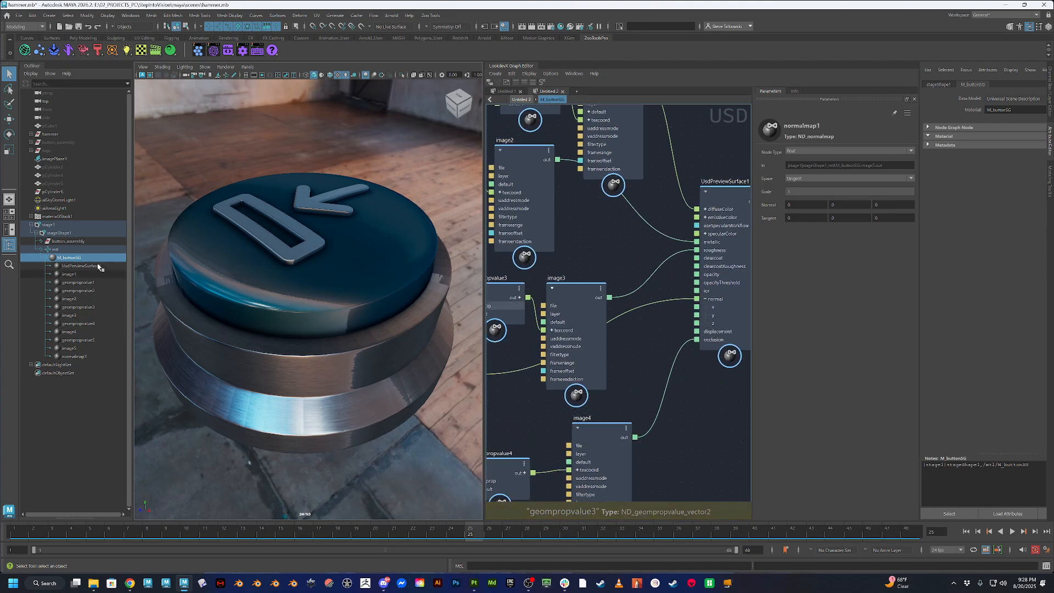
{"action": "left_click", "coordinate": [41, 242]}
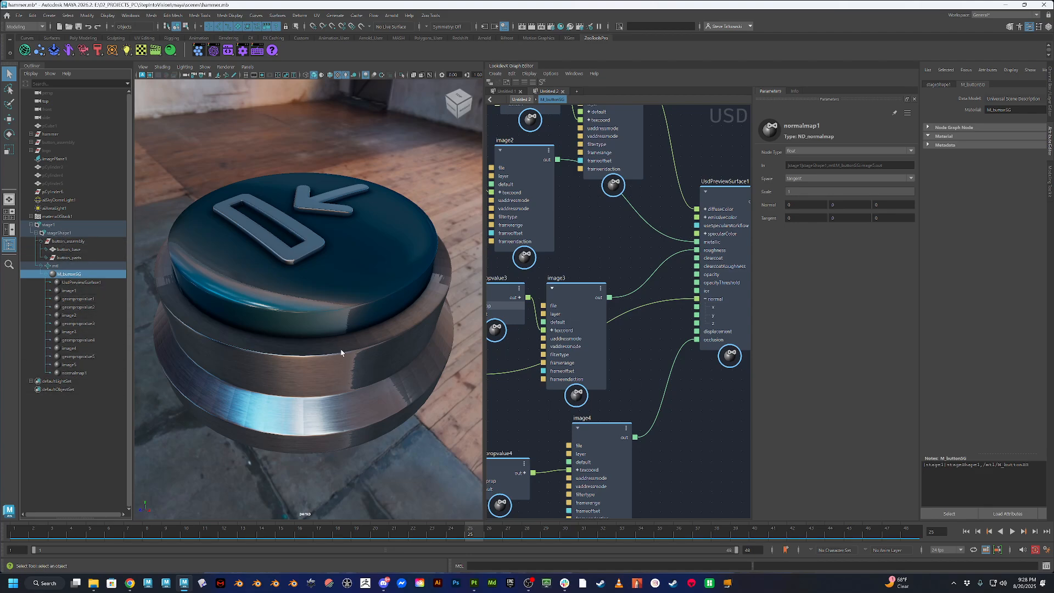
{"action": "left_click_drag", "start_coordinate": [341, 350], "coordinate": [300, 242], "text": "alt"}
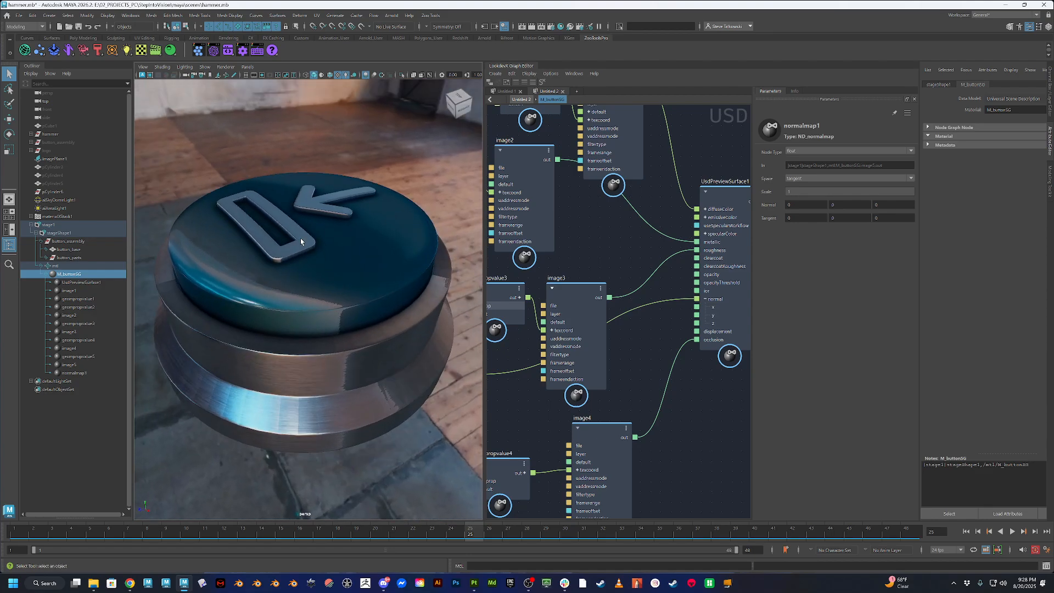
{"action": "scroll", "coordinate": [621, 357], "scroll_direction": "down", "scroll_amount": 2}
{"action": "middle_click_drag", "start_coordinate": [605, 354], "coordinate": [631, 348], "text": "alt"}
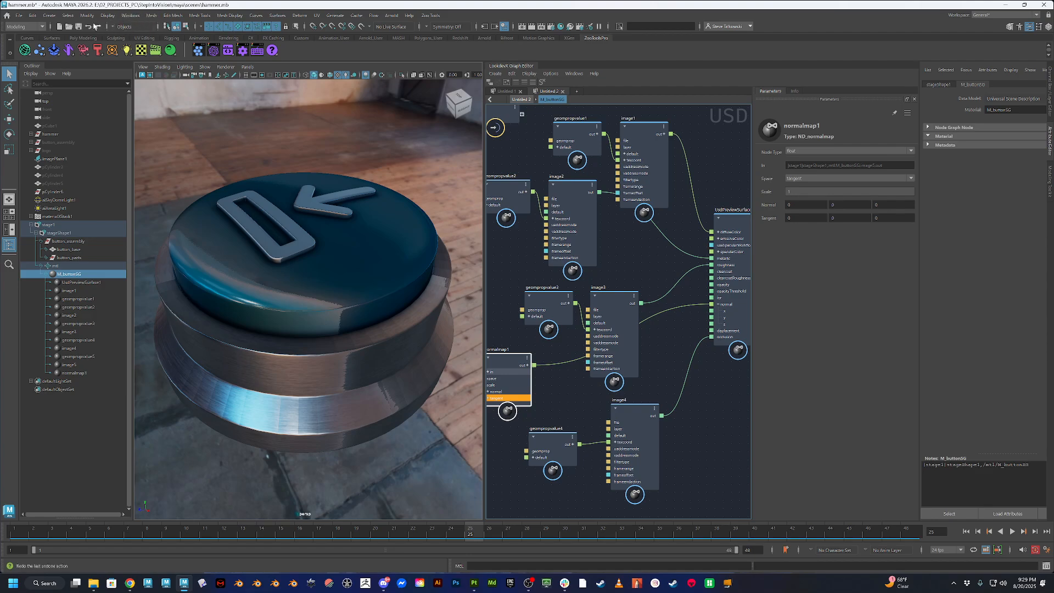
Filter the Plug-in Manager for usd, review the mayaUsdPlugin version and features, and close it to view the button again
{"action": "left_click", "coordinate": [130, 15]}
{"action": "mouse_move", "coordinate": [176, 107]}
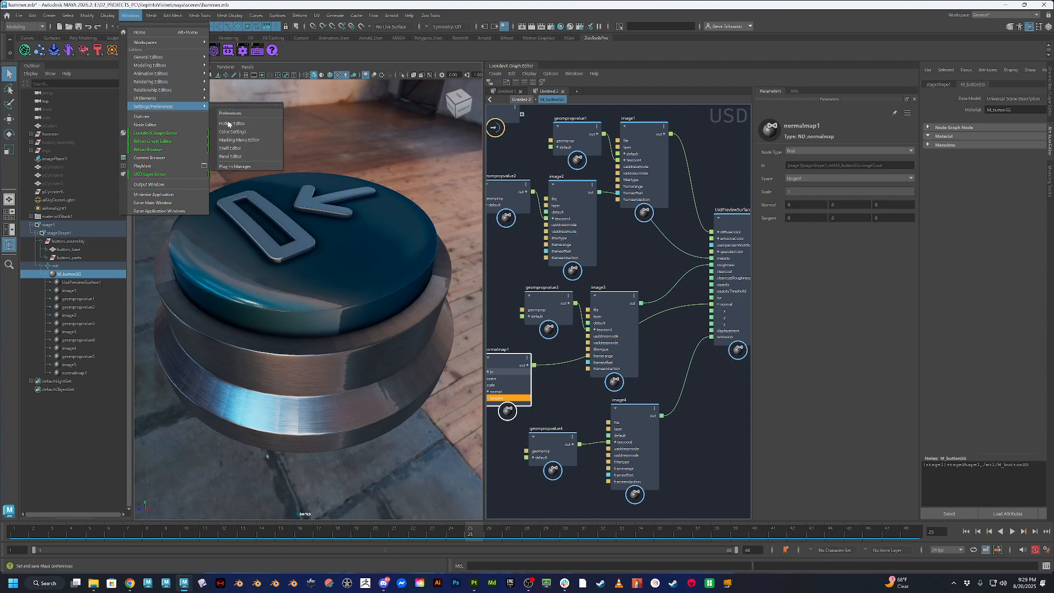
{"action": "left_click", "coordinate": [240, 167]}
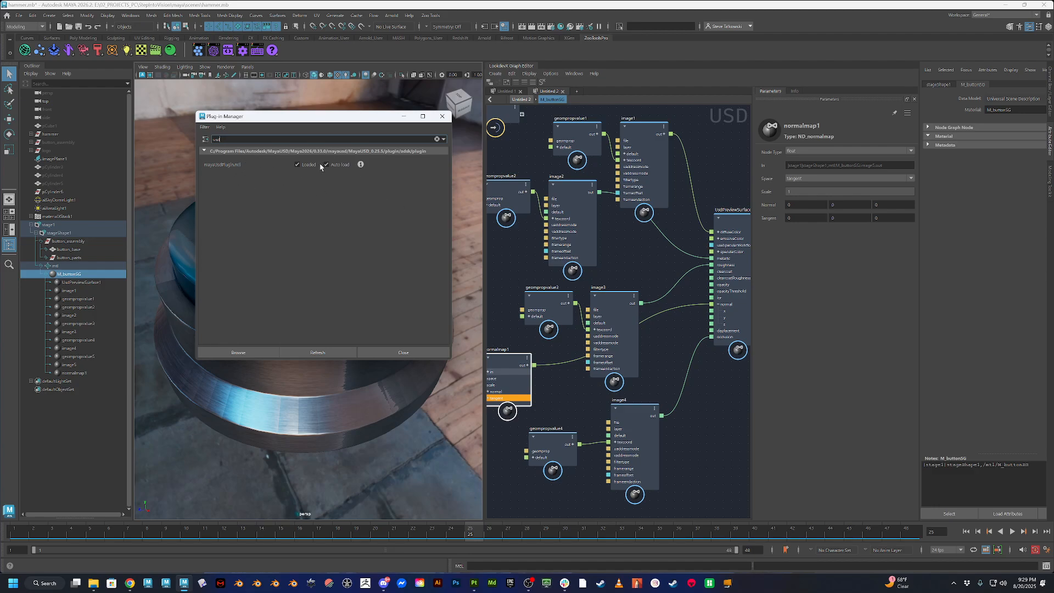
{"action": "left_click", "coordinate": [360, 165]}
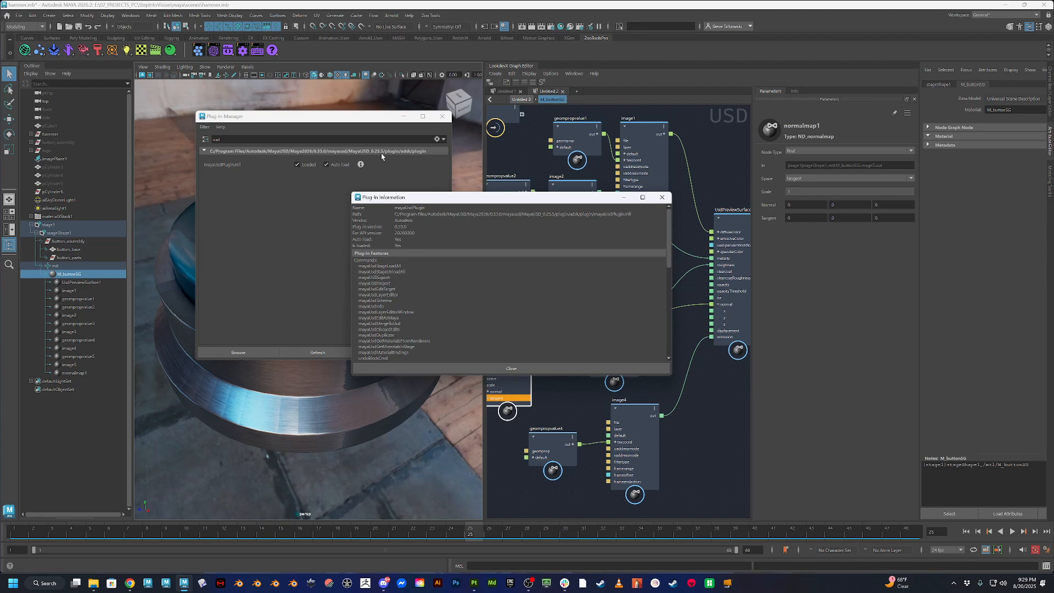
{"action": "scroll", "coordinate": [595, 360], "scroll_direction": "down", "scroll_amount": 10}
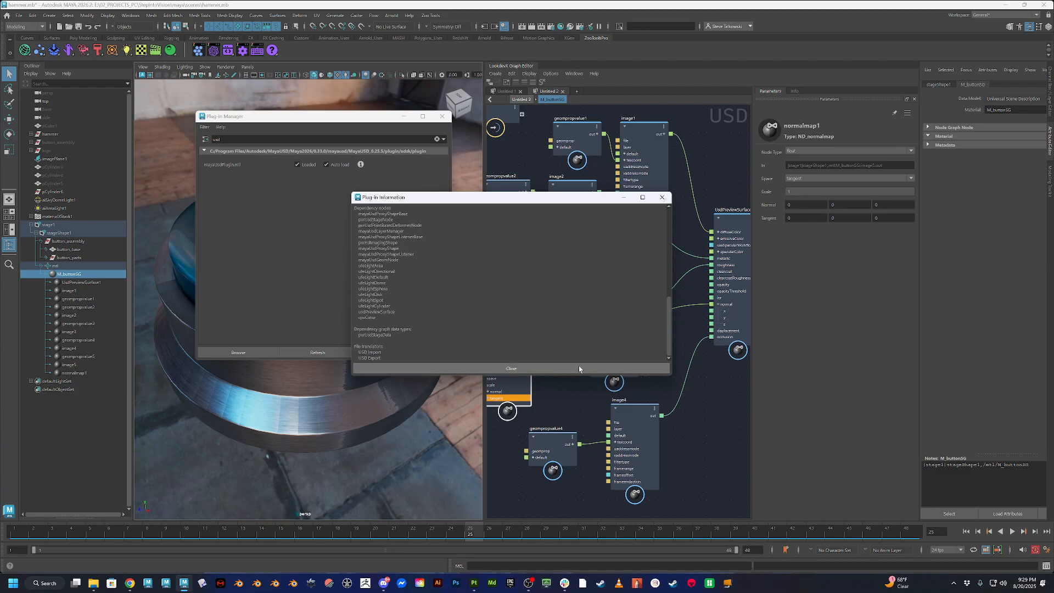
{"action": "left_click", "coordinate": [578, 367]}
{"action": "left_click", "coordinate": [401, 360]}
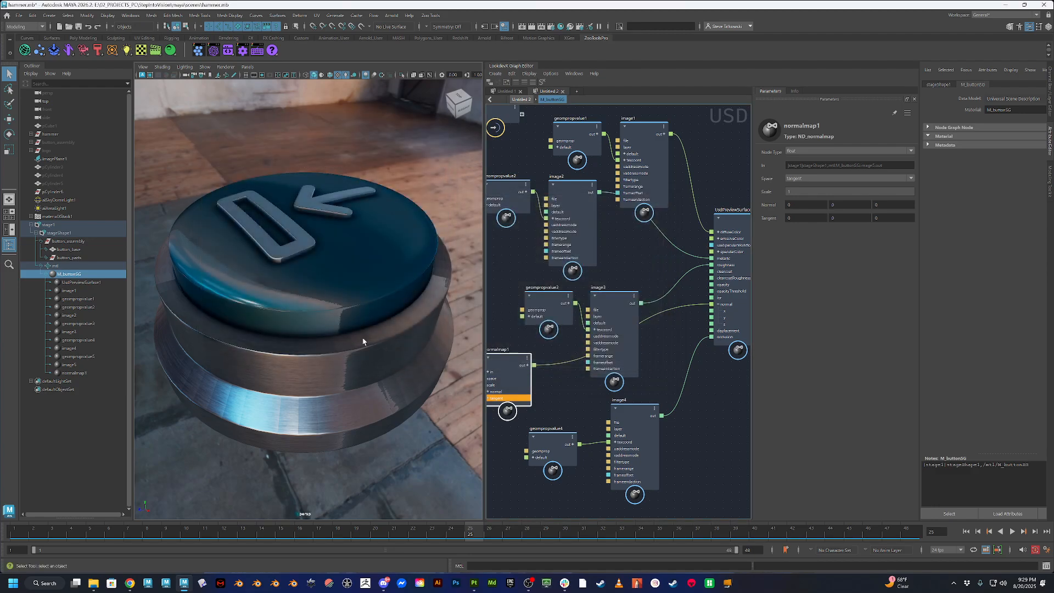
{"action": "left_click_drag", "start_coordinate": [360, 341], "coordinate": [278, 493], "text": "alt"}
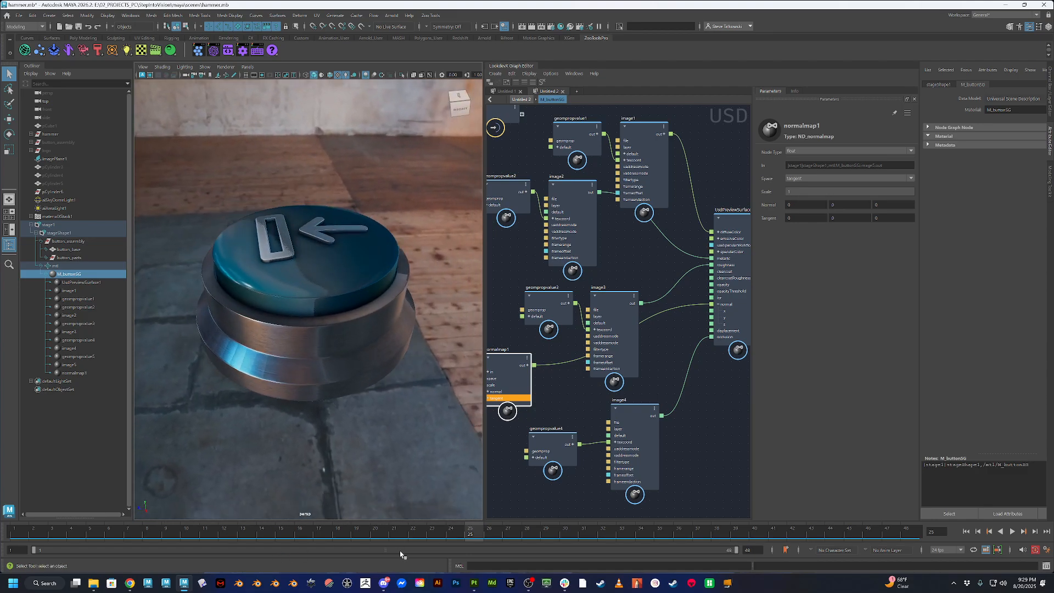